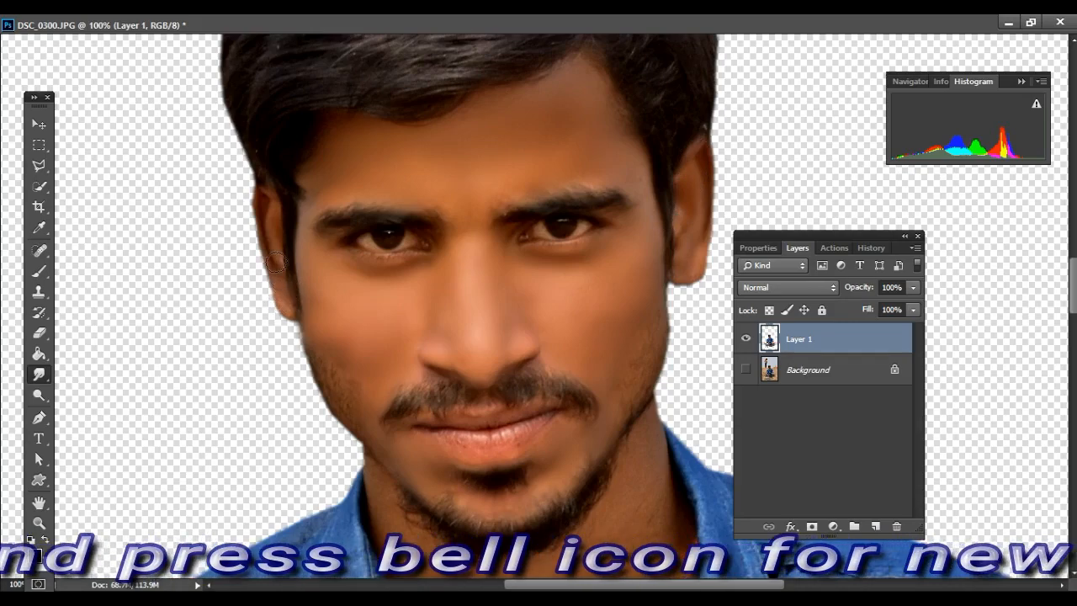
Smooth the skin of the man's face, ears, neck and open collar area with the Smudge tool on Layer 1.
{"action": "scroll", "coordinate": [362, 315], "scroll_direction": "down", "scroll_amount": 4}
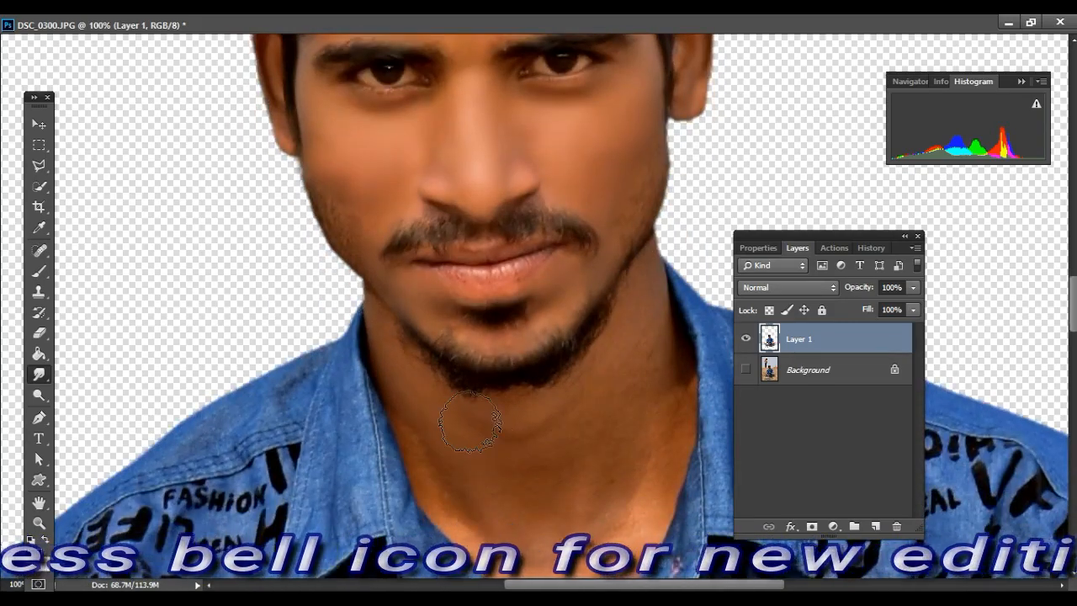
{"action": "scroll", "coordinate": [667, 272], "scroll_direction": "down", "scroll_amount": 2}
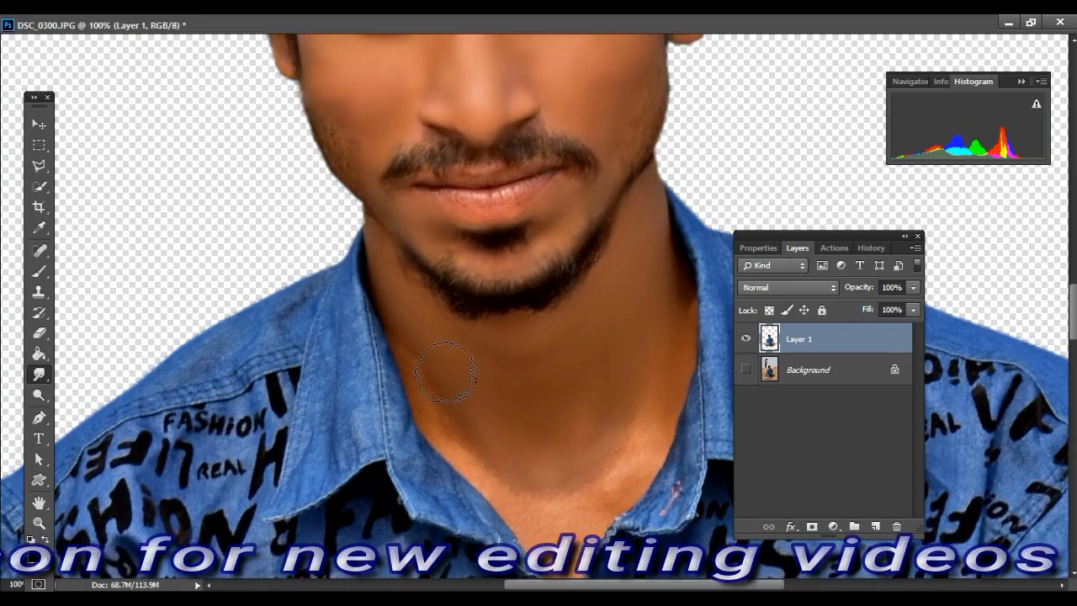
{"action": "scroll", "coordinate": [538, 496], "scroll_direction": "down", "scroll_amount": 2}
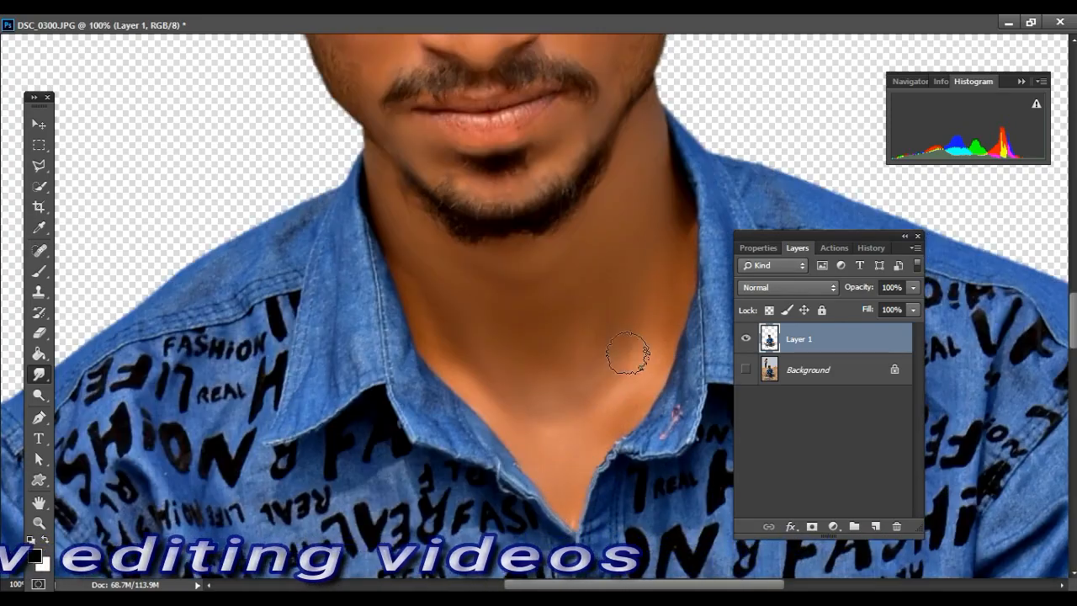
{"action": "scroll", "coordinate": [554, 303], "scroll_direction": "up", "scroll_amount": 5}
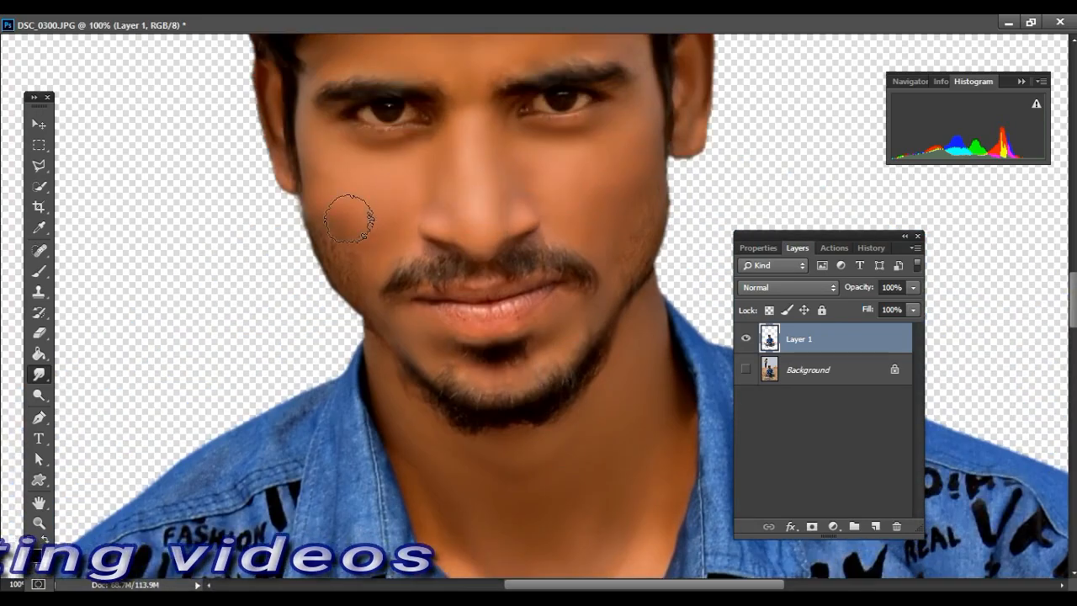
{"action": "scroll", "coordinate": [516, 200], "scroll_direction": "up", "scroll_amount": 2}
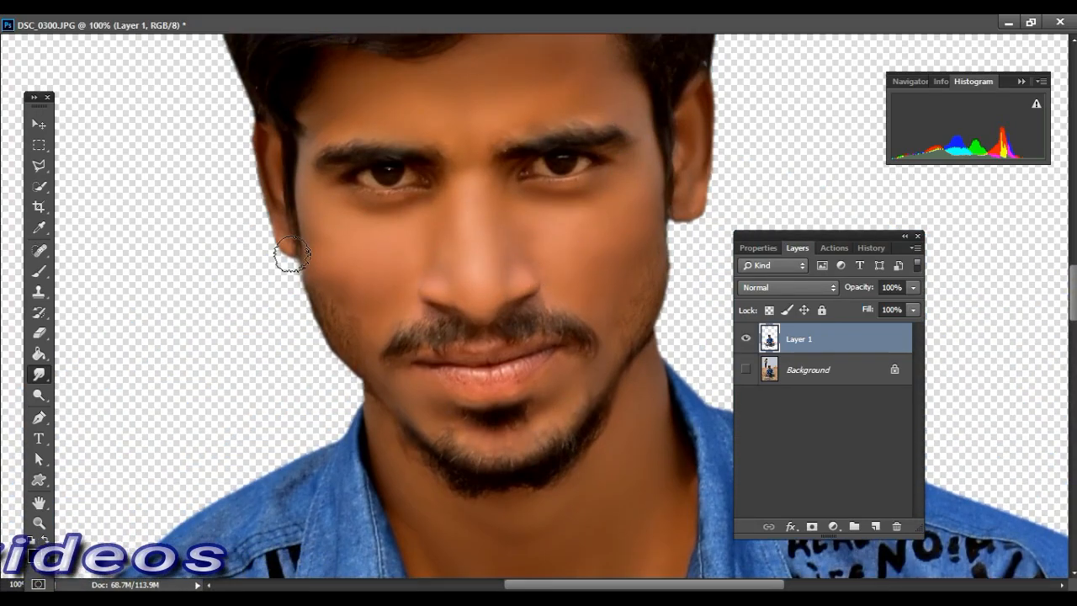
{"action": "scroll", "coordinate": [678, 138], "scroll_direction": "down", "scroll_amount": 20}
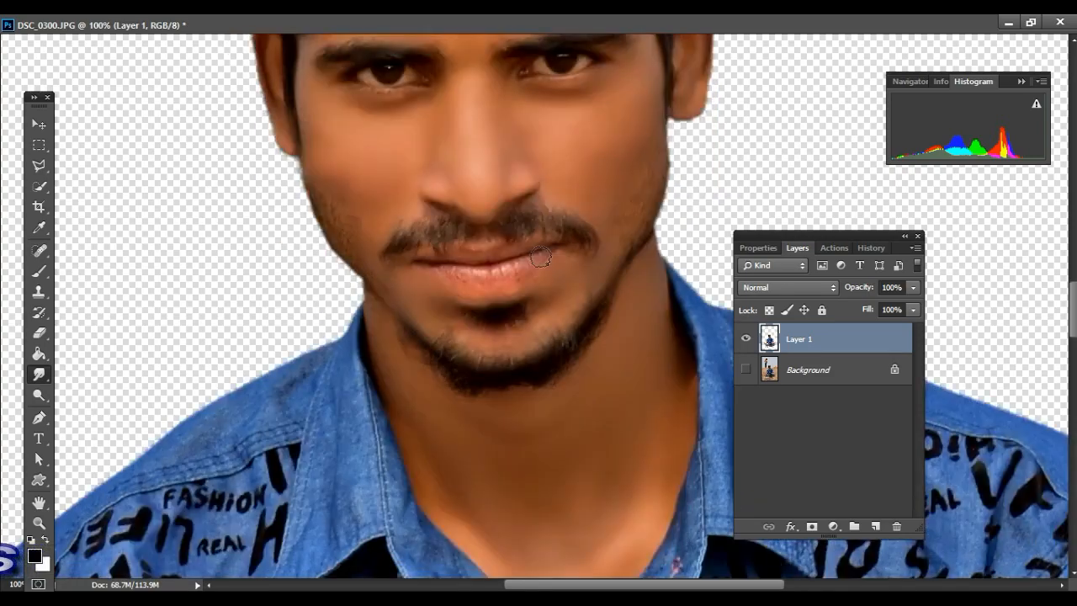
Enlarge the Smudge brush and smooth the skin of the tattooed forearm and the hand wearing the rings.
{"action": "scroll", "coordinate": [533, 229], "scroll_direction": "left", "scroll_amount": 10}
{"action": "key", "text": "bracketright"}
{"action": "key", "text": "bracketright"}
{"action": "key", "text": "bracketright"}
{"action": "key", "text": "bracketright"}
{"action": "key", "text": "bracketright"}
{"action": "mouse_move", "coordinate": [286, 324]}
{"action": "left_mouse_down"}
{"action": "mouse_move", "coordinate": [333, 308]}
{"action": "mouse_move", "coordinate": [378, 318]}
{"action": "mouse_move", "coordinate": [482, 267]}
{"action": "mouse_move", "coordinate": [502, 240]}
{"action": "mouse_move", "coordinate": [478, 216]}
{"action": "mouse_move", "coordinate": [416, 259]}
{"action": "mouse_move", "coordinate": [362, 263]}
{"action": "left_mouse_up"}
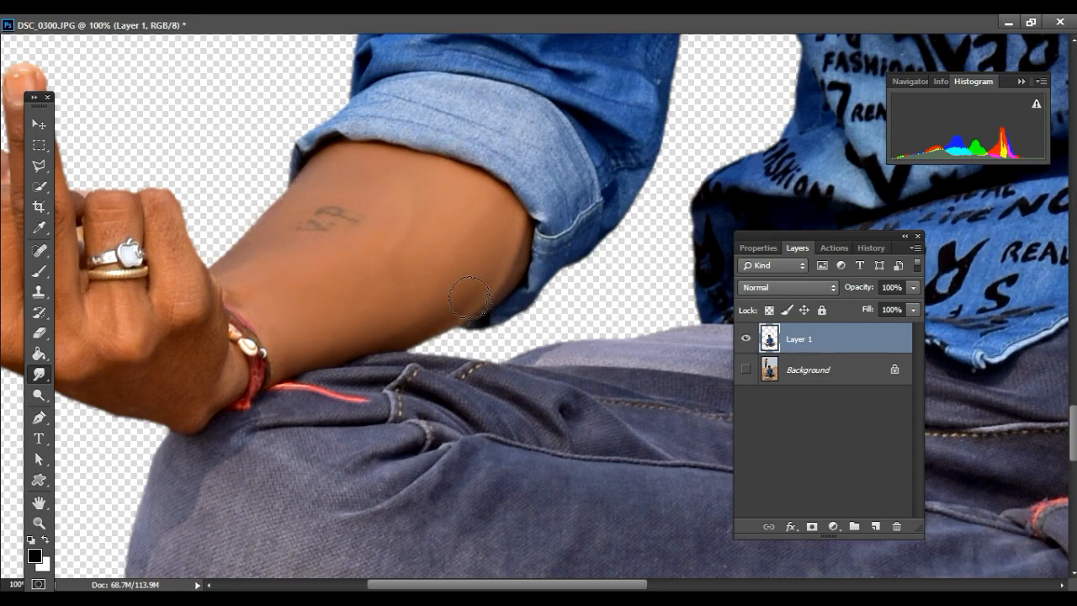
{"action": "left_click_drag", "start_coordinate": [446, 270], "coordinate": [675, 220]}
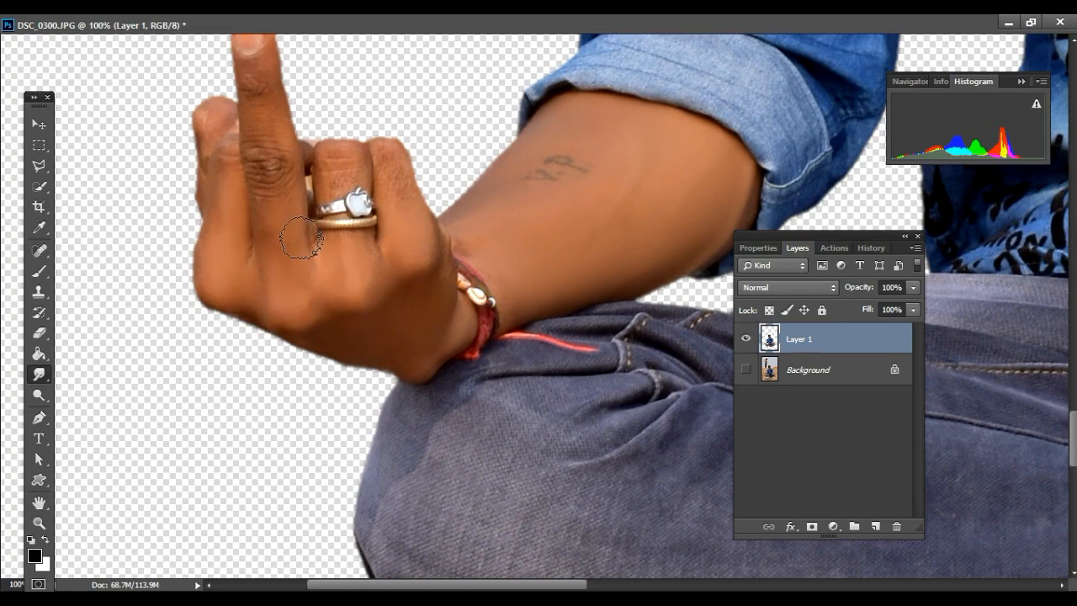
Outline the leftover background between the fingers beside the rings with the Pen tool, convert the path to a selection, clear it and deselect.
{"action": "scroll", "coordinate": [301, 238], "scroll_direction": "up", "scroll_amount": 3}
{"action": "key", "text": "z"}
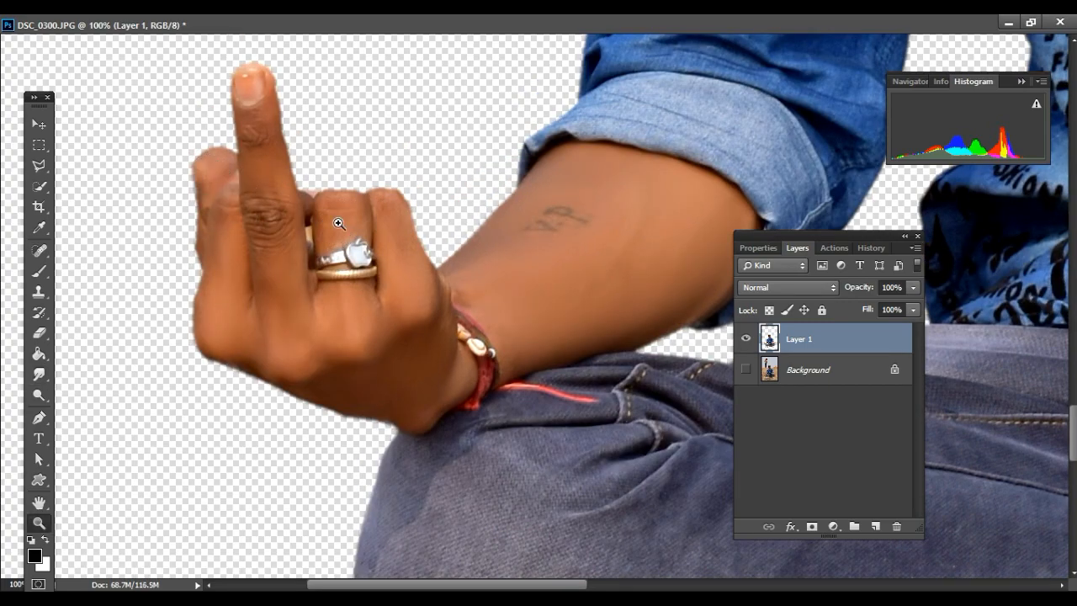
{"action": "left_click", "coordinate": [337, 223]}
{"action": "key", "text": "p"}
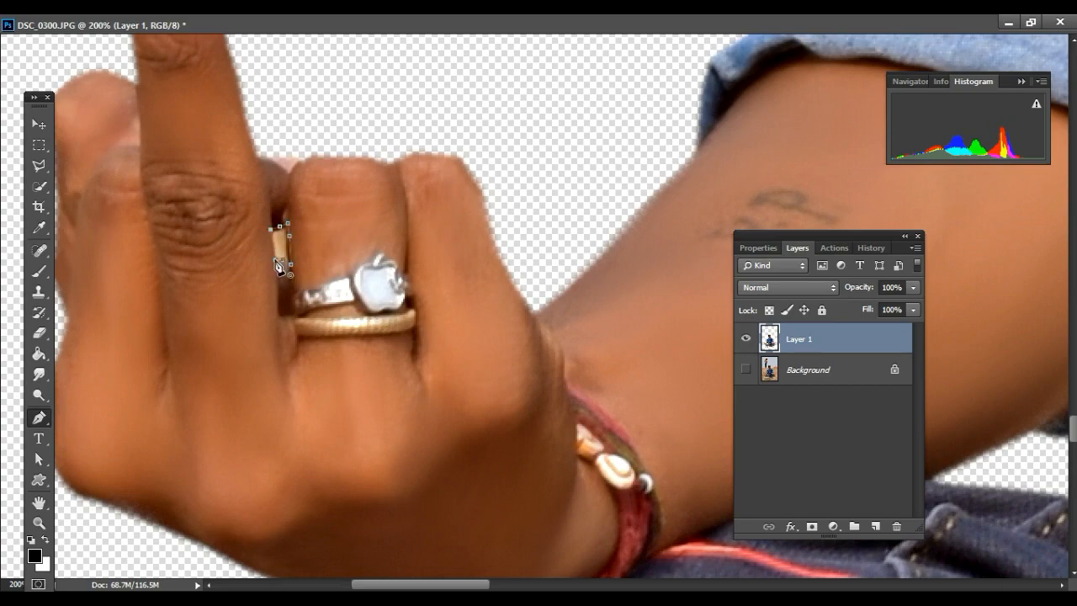
{"action": "right_click", "coordinate": [277, 265]}
{"action": "left_click", "coordinate": [363, 275]}
{"action": "key", "text": "Return"}
{"action": "left_click", "coordinate": [38, 334]}
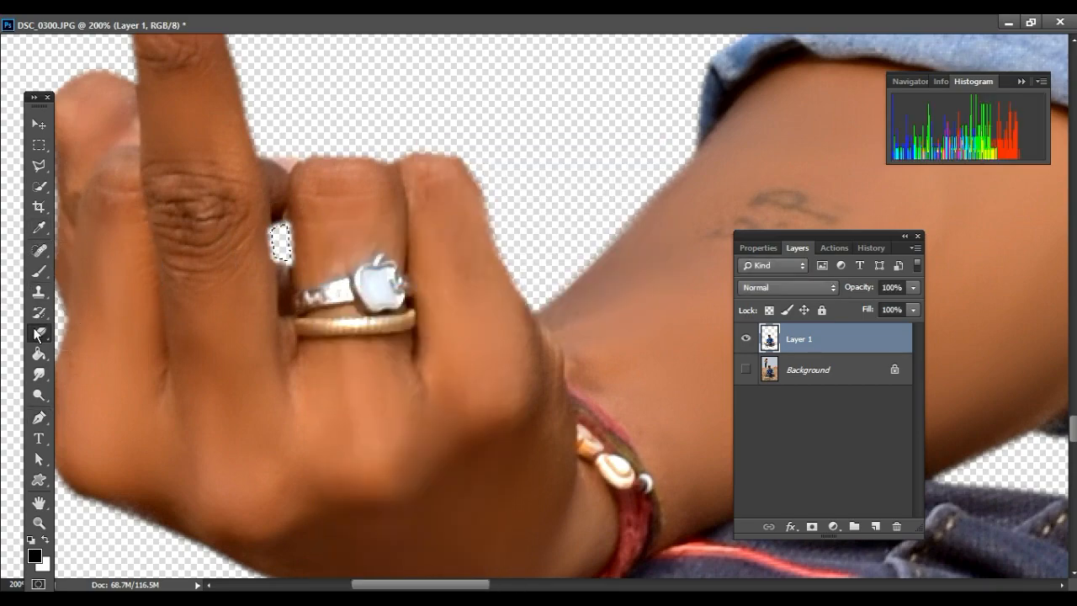
{"action": "left_click", "coordinate": [38, 186]}
{"action": "right_click", "coordinate": [98, 184]}
{"action": "left_click", "coordinate": [144, 200]}
Smooth the skin of the other forearm and the hand wearing the watch with the Smudge tool.
{"action": "key", "text": "z"}
{"action": "left_click", "coordinate": [468, 384], "text": "alt"}
{"action": "left_click", "coordinate": [469, 385], "text": "alt"}
{"action": "left_click_drag", "start_coordinate": [800, 249], "coordinate": [939, 269]}
{"action": "left_click", "coordinate": [795, 340]}
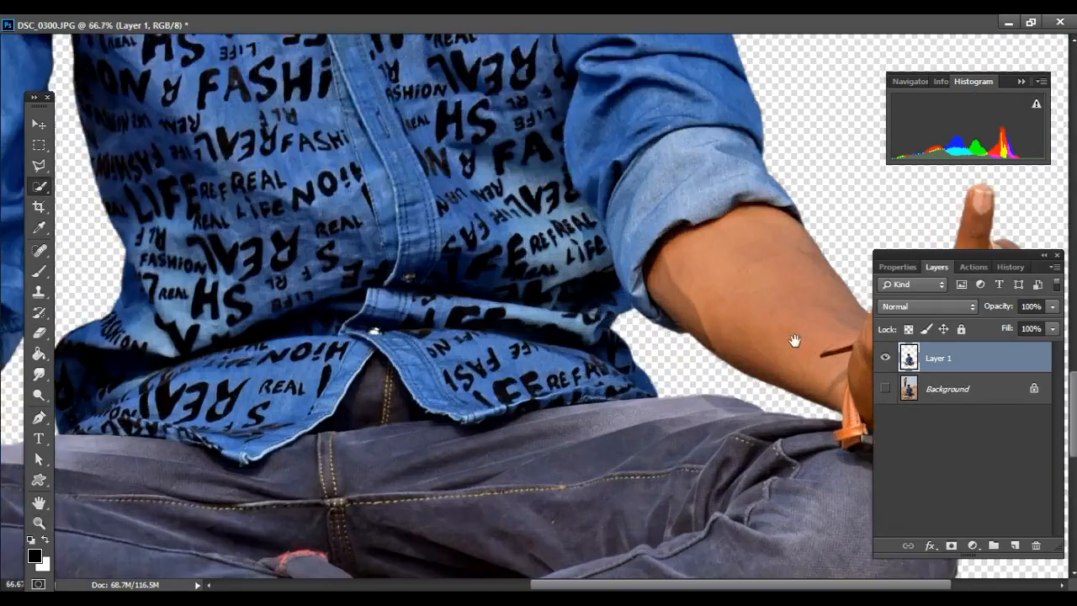
{"action": "left_click_drag", "start_coordinate": [794, 341], "coordinate": [567, 365]}
{"action": "key", "text": "r"}
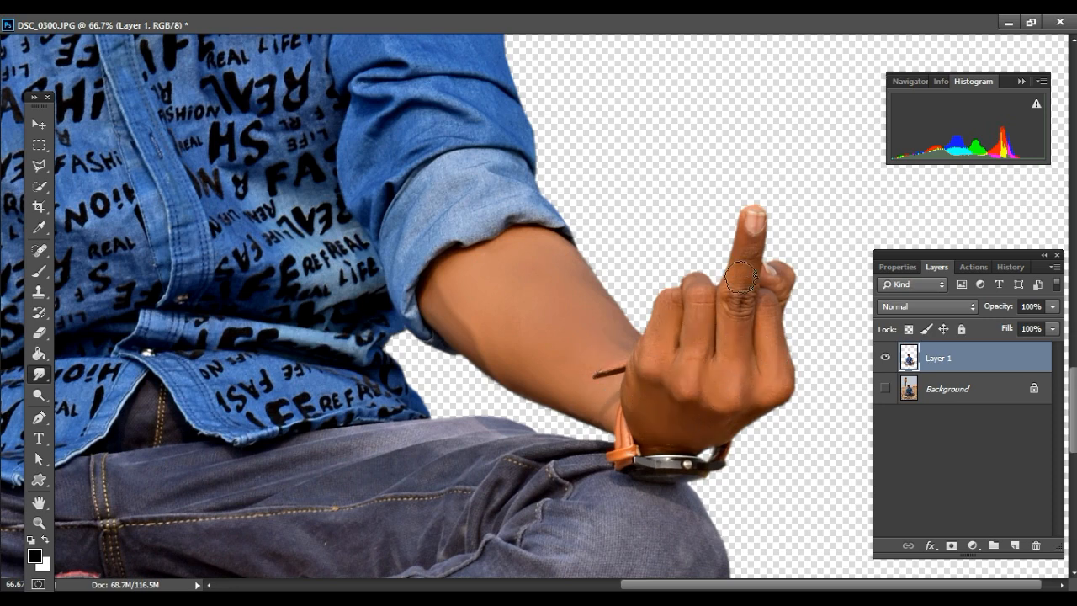
Give the Smudge tool a multi-dot brush tip for painting hair strands and reduce its size to 60 px.
{"action": "key", "text": "ctrl+minus"}
{"action": "key", "text": "z"}
{"action": "key", "text": "ctrl+minus"}
{"action": "key", "text": "ctrl+minus"}
{"action": "key", "text": "ctrl+minus"}
{"action": "key", "text": "ctrl+minus"}
{"action": "key", "text": "ctrl+minus"}
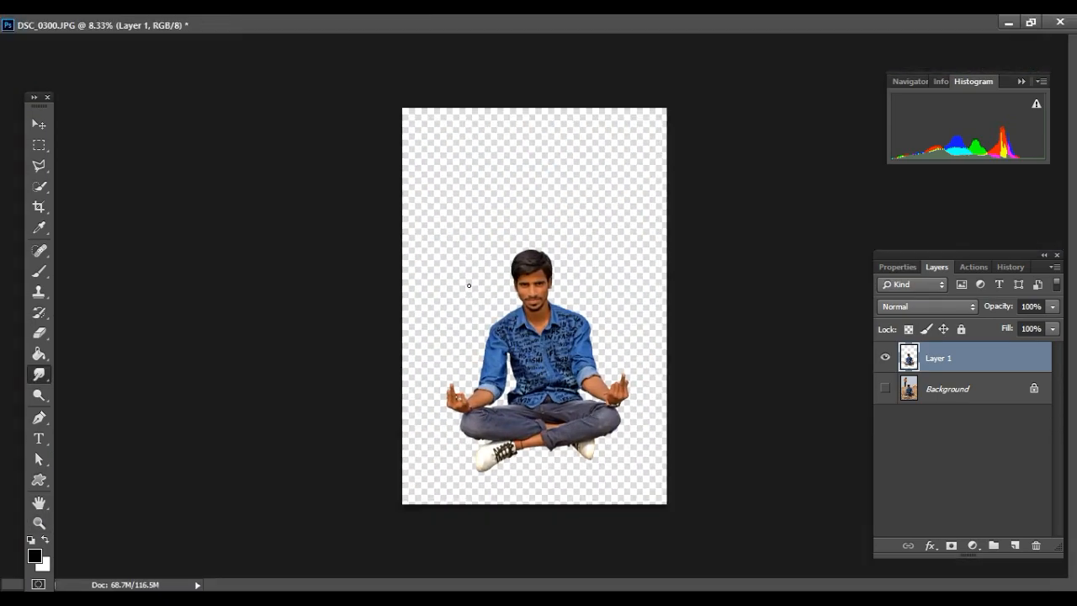
{"action": "key", "text": "z"}
{"action": "left_click", "coordinate": [540, 274]}
{"action": "left_click", "coordinate": [541, 274]}
{"action": "left_click", "coordinate": [38, 374]}
{"action": "right_click", "coordinate": [436, 250]}
{"action": "scroll", "coordinate": [581, 455], "scroll_direction": "down", "scroll_amount": 2}
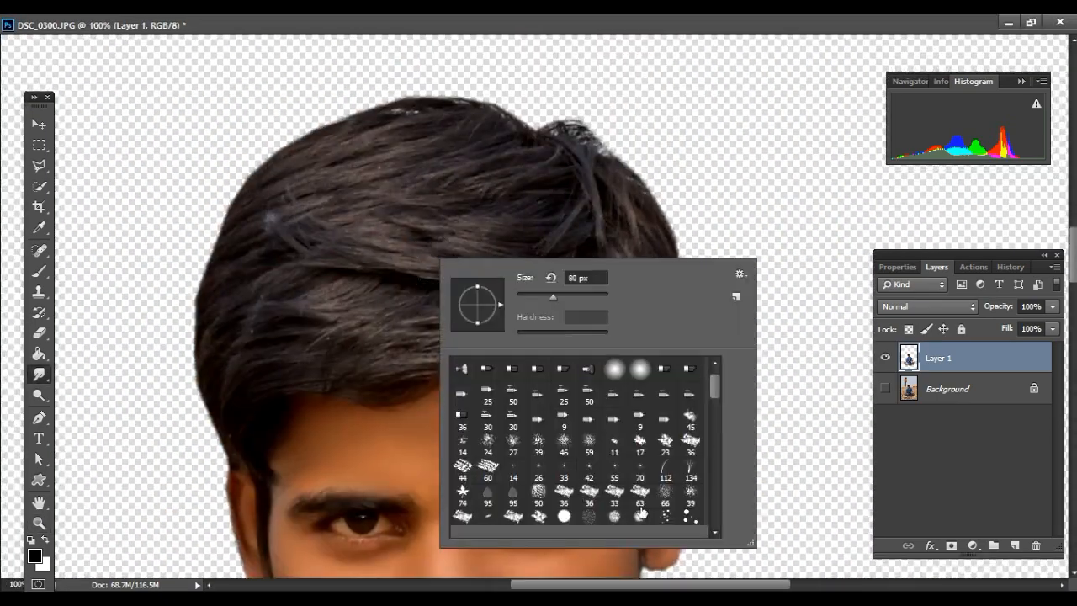
{"action": "double_click", "coordinate": [684, 515]}
{"action": "key", "text": "bracketleft"}
{"action": "key", "text": "bracketleft"}
{"action": "key", "text": "bracketleft"}
{"action": "key", "text": "bracketleft"}
Smudge the outer edge of the hair outward into fine strands all around the head.
{"action": "left_click_drag", "start_coordinate": [627, 173], "coordinate": [665, 199]}
{"action": "mouse_move", "coordinate": [654, 206]}
{"action": "left_mouse_down"}
{"action": "mouse_move", "coordinate": [683, 239]}
{"action": "mouse_move", "coordinate": [694, 288]}
{"action": "left_mouse_up"}
{"action": "mouse_move", "coordinate": [680, 307]}
{"action": "left_mouse_down"}
{"action": "mouse_move", "coordinate": [696, 346]}
{"action": "mouse_move", "coordinate": [690, 414]}
{"action": "left_mouse_up"}
{"action": "left_click_drag", "start_coordinate": [591, 173], "coordinate": [577, 111]}
{"action": "left_click_drag", "start_coordinate": [566, 156], "coordinate": [550, 103]}
{"action": "mouse_move", "coordinate": [540, 143]}
{"action": "left_mouse_down"}
{"action": "mouse_move", "coordinate": [513, 101]}
{"action": "mouse_move", "coordinate": [478, 88]}
{"action": "left_mouse_up"}
{"action": "mouse_move", "coordinate": [478, 109]}
{"action": "left_mouse_down"}
{"action": "mouse_move", "coordinate": [433, 86]}
{"action": "mouse_move", "coordinate": [391, 94]}
{"action": "left_mouse_up"}
{"action": "mouse_move", "coordinate": [391, 116]}
{"action": "left_mouse_down"}
{"action": "mouse_move", "coordinate": [339, 111]}
{"action": "mouse_move", "coordinate": [286, 139]}
{"action": "left_mouse_up"}
{"action": "mouse_move", "coordinate": [281, 156]}
{"action": "left_mouse_down"}
{"action": "mouse_move", "coordinate": [235, 187]}
{"action": "mouse_move", "coordinate": [210, 240]}
{"action": "left_mouse_up"}
{"action": "mouse_move", "coordinate": [236, 227]}
{"action": "left_mouse_down"}
{"action": "mouse_move", "coordinate": [191, 298]}
{"action": "mouse_move", "coordinate": [179, 362]}
{"action": "left_mouse_up"}
{"action": "left_click_drag", "start_coordinate": [215, 336], "coordinate": [185, 417]}
{"action": "left_click_drag", "start_coordinate": [236, 370], "coordinate": [198, 459]}
{"action": "left_click_drag", "start_coordinate": [252, 420], "coordinate": [217, 454]}
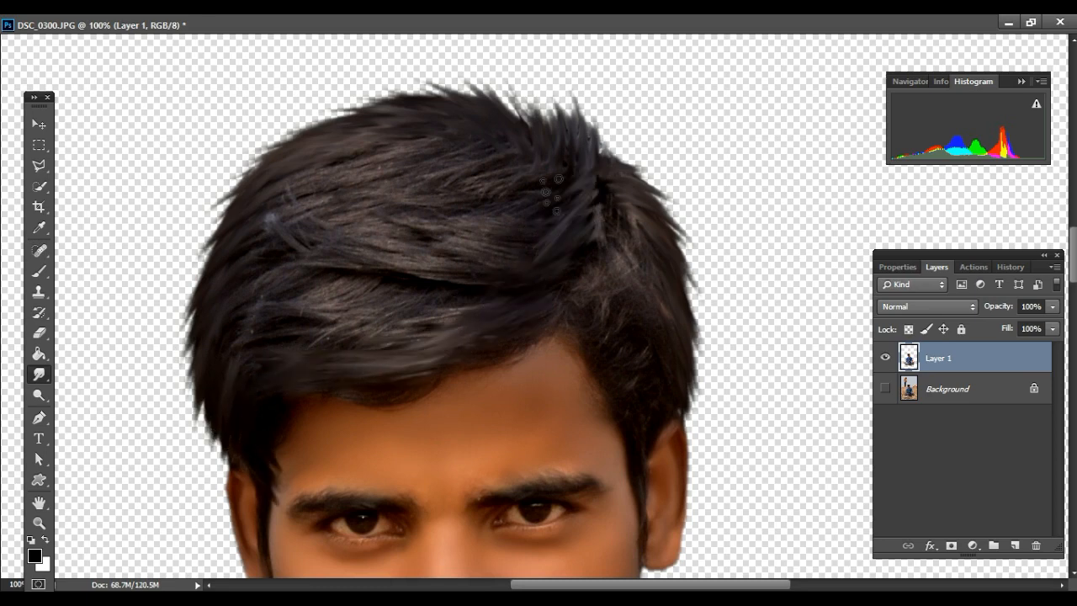
Smudge the inner hair on the crown, fringe and left side along the strand direction for a painted look.
{"action": "left_click_drag", "start_coordinate": [434, 134], "coordinate": [336, 156]}
{"action": "mouse_move", "coordinate": [370, 158]}
{"action": "left_mouse_down"}
{"action": "mouse_move", "coordinate": [253, 214]}
{"action": "mouse_move", "coordinate": [458, 263]}
{"action": "left_mouse_up"}
{"action": "left_click_drag", "start_coordinate": [379, 215], "coordinate": [244, 225]}
{"action": "left_click_drag", "start_coordinate": [425, 223], "coordinate": [336, 204]}
{"action": "left_click_drag", "start_coordinate": [240, 202], "coordinate": [187, 256]}
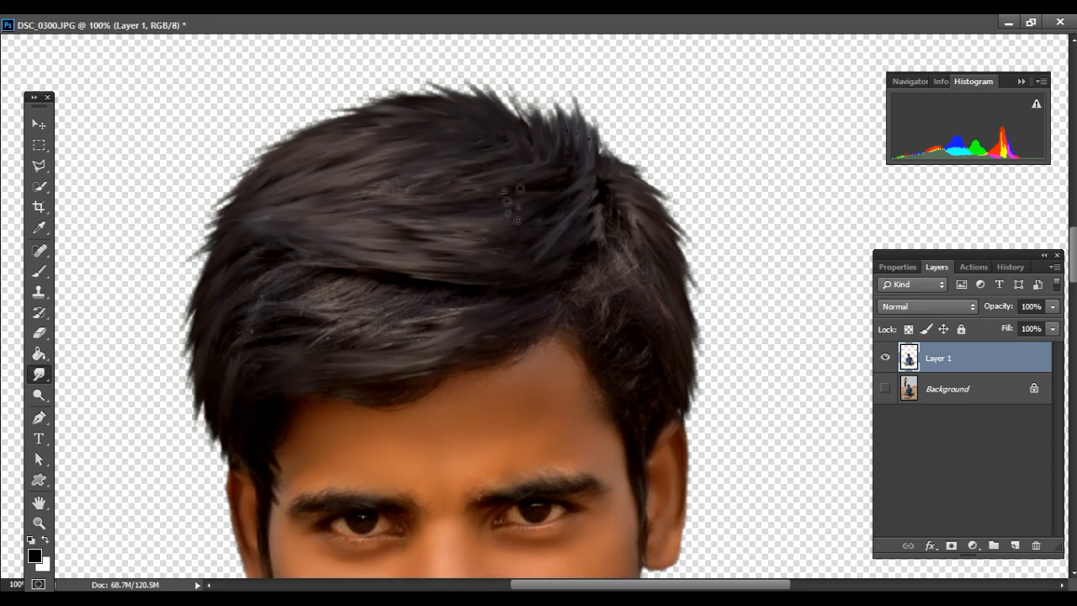
{"action": "left_click_drag", "start_coordinate": [402, 178], "coordinate": [299, 193]}
{"action": "left_click_drag", "start_coordinate": [450, 295], "coordinate": [383, 319]}
{"action": "left_click_drag", "start_coordinate": [399, 287], "coordinate": [269, 335]}
{"action": "mouse_move", "coordinate": [372, 275]}
{"action": "left_mouse_down"}
{"action": "mouse_move", "coordinate": [288, 268]}
{"action": "mouse_move", "coordinate": [239, 295]}
{"action": "left_mouse_up"}
{"action": "left_click_drag", "start_coordinate": [236, 330], "coordinate": [224, 350]}
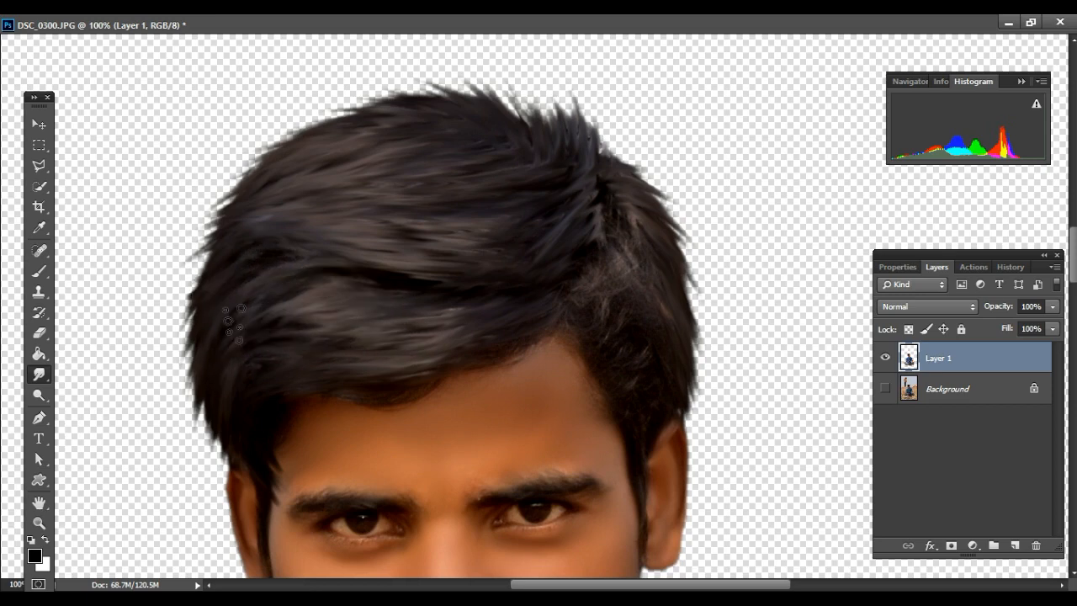
{"action": "left_click_drag", "start_coordinate": [197, 300], "coordinate": [171, 370]}
Smudge the hair right of the parting and above the ear into strands, and refine the tips on the crown.
{"action": "scroll", "coordinate": [578, 286], "scroll_direction": "down", "scroll_amount": 1}
{"action": "left_click_drag", "start_coordinate": [582, 282], "coordinate": [624, 306]}
{"action": "left_click_drag", "start_coordinate": [598, 259], "coordinate": [638, 296]}
{"action": "left_click_drag", "start_coordinate": [602, 223], "coordinate": [643, 264]}
{"action": "left_click_drag", "start_coordinate": [616, 191], "coordinate": [658, 239]}
{"action": "left_click_drag", "start_coordinate": [681, 249], "coordinate": [694, 281]}
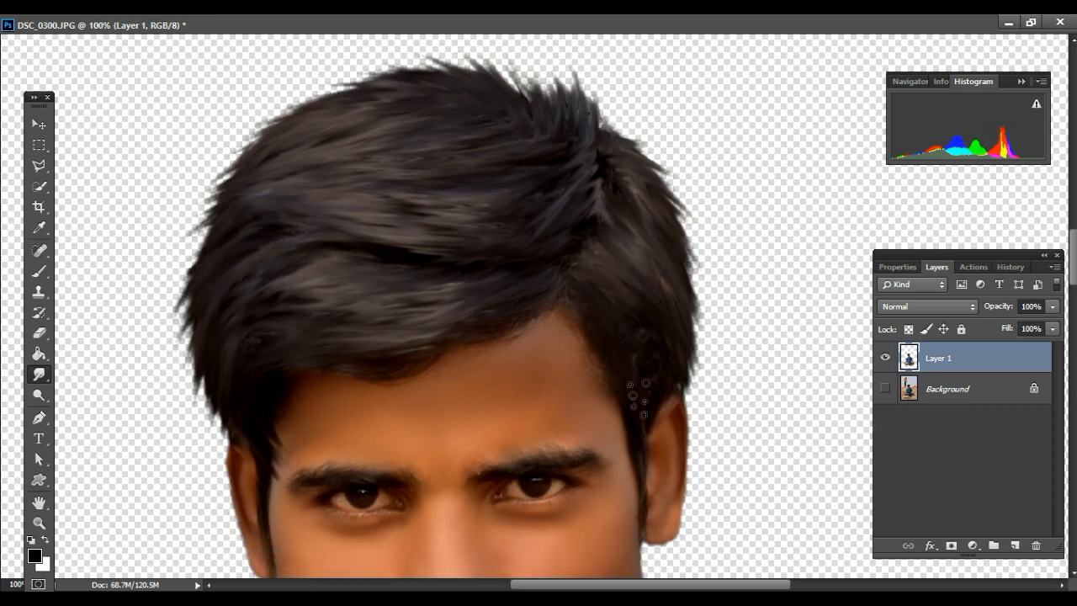
{"action": "left_click_drag", "start_coordinate": [641, 341], "coordinate": [648, 389]}
{"action": "left_click_drag", "start_coordinate": [665, 357], "coordinate": [680, 407]}
{"action": "left_click_drag", "start_coordinate": [624, 311], "coordinate": [650, 354]}
{"action": "left_click_drag", "start_coordinate": [527, 94], "coordinate": [506, 56]}
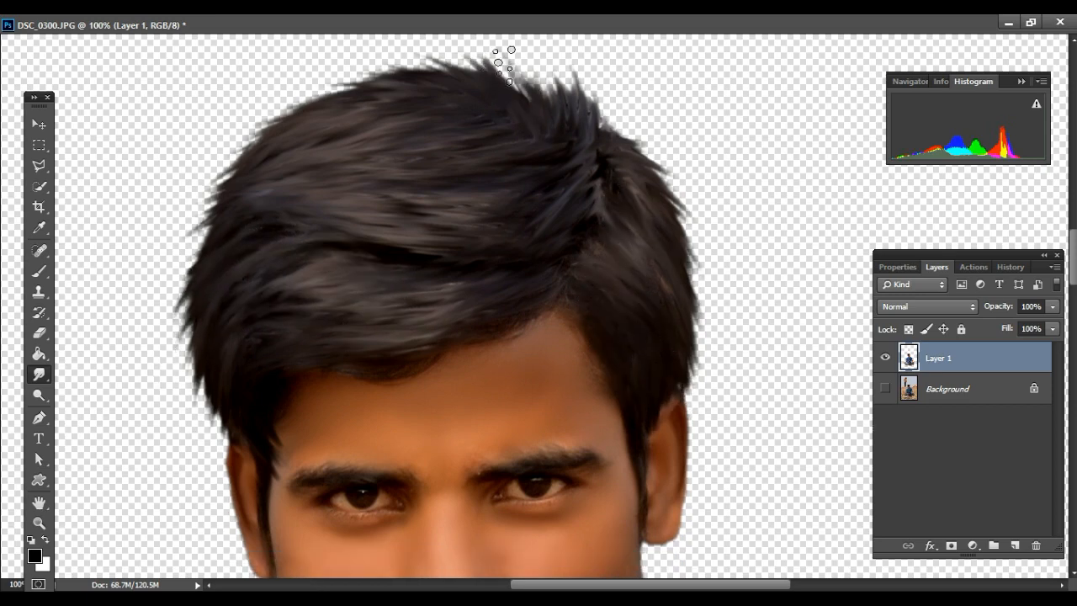
{"action": "scroll", "coordinate": [508, 109], "scroll_direction": "up", "scroll_amount": 3}
{"action": "mouse_move", "coordinate": [543, 175]}
{"action": "left_mouse_down"}
{"action": "mouse_move", "coordinate": [506, 133]}
{"action": "mouse_move", "coordinate": [461, 135]}
{"action": "left_mouse_up"}
{"action": "left_click_drag", "start_coordinate": [420, 161], "coordinate": [370, 145]}
Apply the Color Efex Pro 3.0 Contrast Color Range filter with color 60°, color contrast 103%, brightness -21% and contrast 25%.
{"action": "left_click", "coordinate": [444, 252], "text": "alt"}
{"action": "left_click", "coordinate": [444, 252], "text": "alt"}
{"action": "left_click", "coordinate": [444, 252], "text": "alt"}
{"action": "left_click", "coordinate": [444, 253], "text": "alt"}
{"action": "left_click", "coordinate": [444, 252], "text": "alt"}
{"action": "left_click", "coordinate": [444, 253], "text": "alt"}
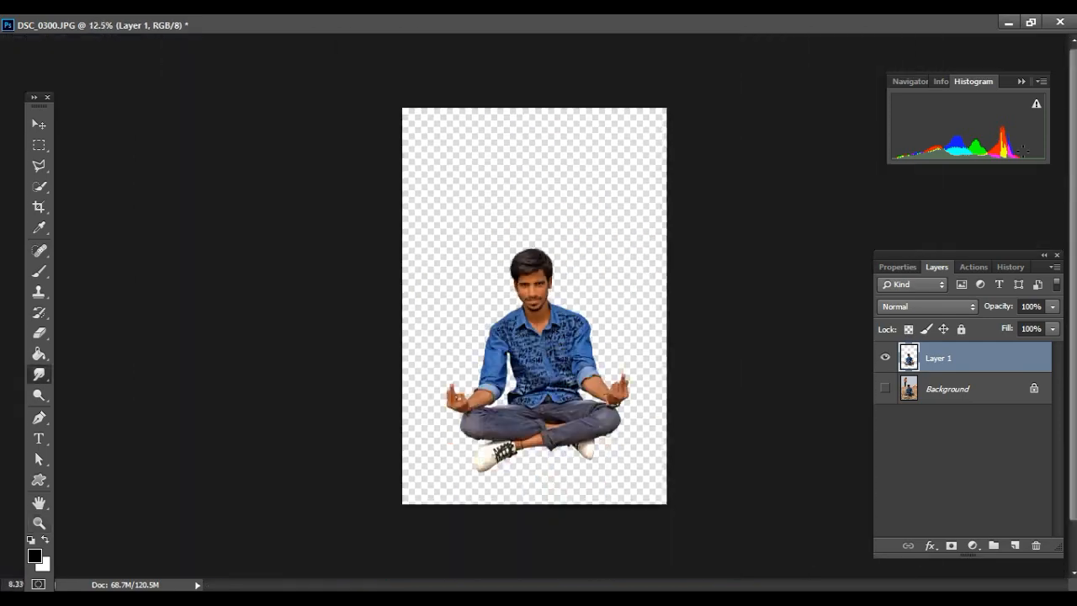
{"action": "left_click", "coordinate": [1031, 22]}
{"action": "left_click", "coordinate": [253, 26]}
{"action": "mouse_move", "coordinate": [403, 449]}
{"action": "left_click", "coordinate": [510, 450]}
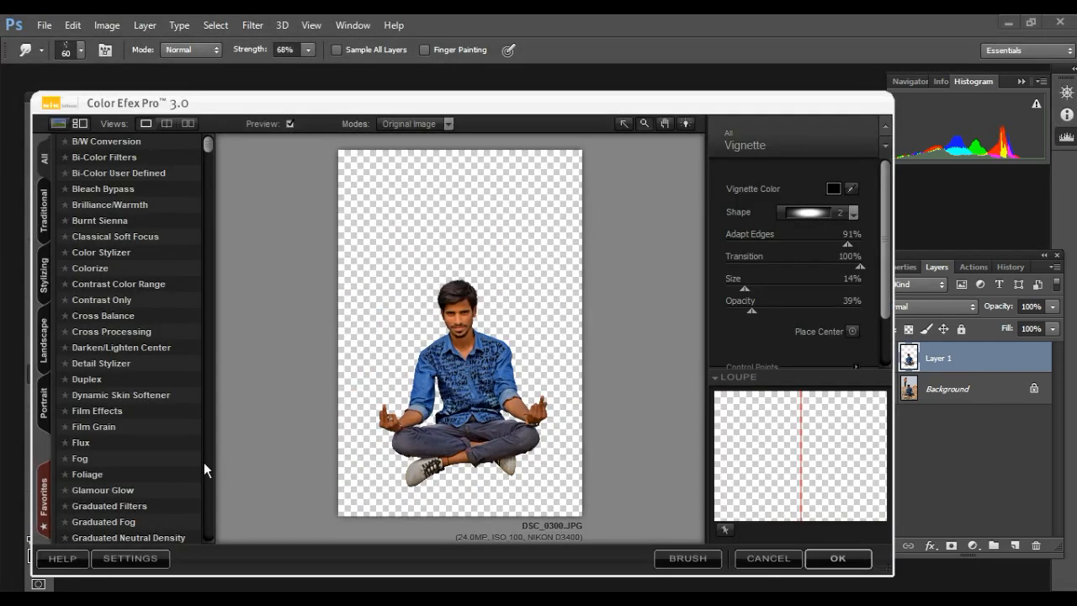
{"action": "left_click", "coordinate": [118, 283]}
{"action": "mouse_move", "coordinate": [793, 238]}
{"action": "left_mouse_down"}
{"action": "mouse_move", "coordinate": [774, 239]}
{"action": "mouse_move", "coordinate": [790, 216]}
{"action": "mouse_move", "coordinate": [743, 193]}
{"action": "mouse_move", "coordinate": [792, 217]}
{"action": "mouse_move", "coordinate": [774, 239]}
{"action": "left_mouse_up"}
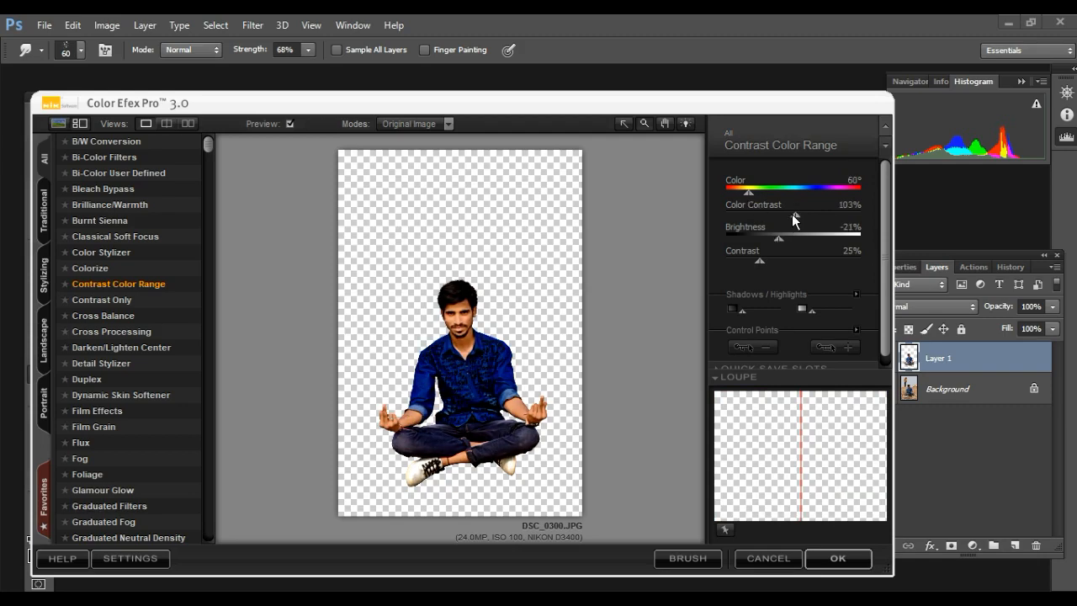
{"action": "left_click", "coordinate": [837, 558]}
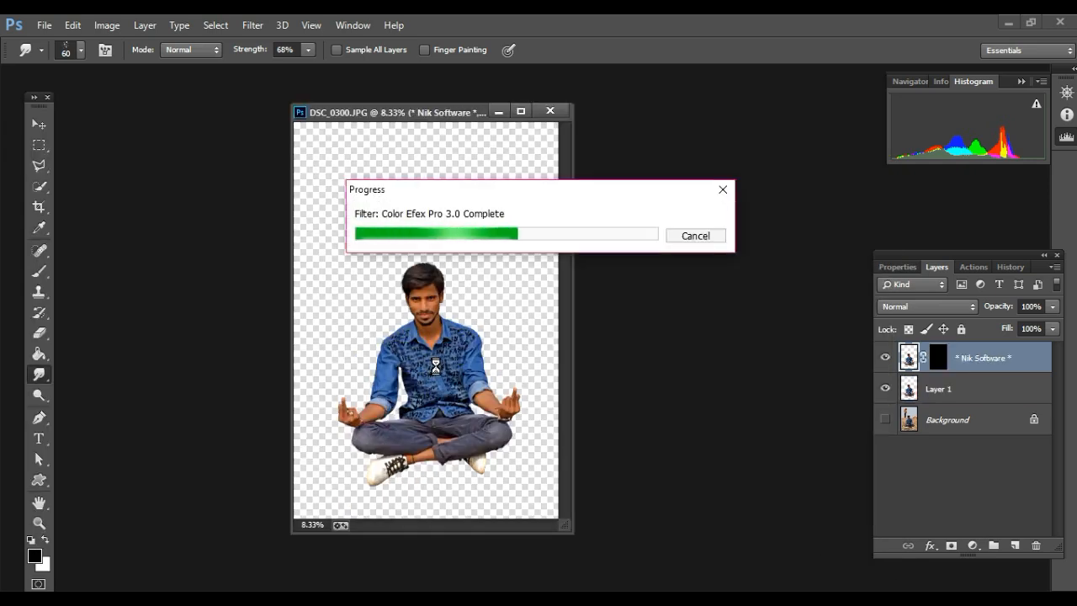
Erase the filtered layer over the lips with a 45 px Eraser at 56% opacity and merge it down into Layer 1.
{"action": "scroll", "coordinate": [417, 321], "scroll_direction": "up", "scroll_amount": 5}
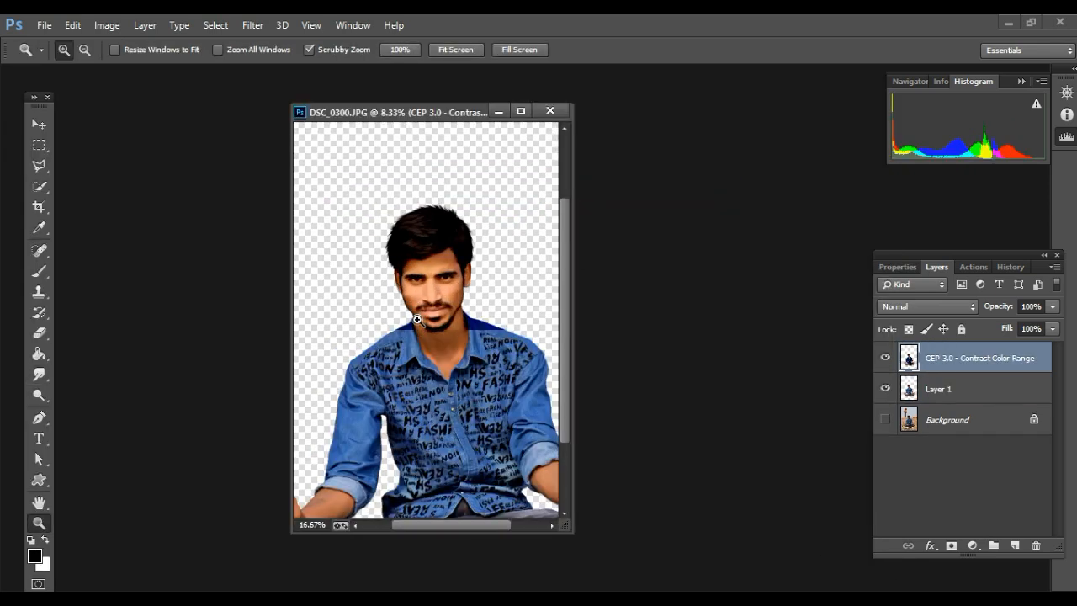
{"action": "key", "text": "e"}
{"action": "left_click", "coordinate": [270, 51]}
{"action": "left_click", "coordinate": [236, 73]}
{"action": "left_click", "coordinate": [455, 296]}
{"action": "key", "text": "bracketleft"}
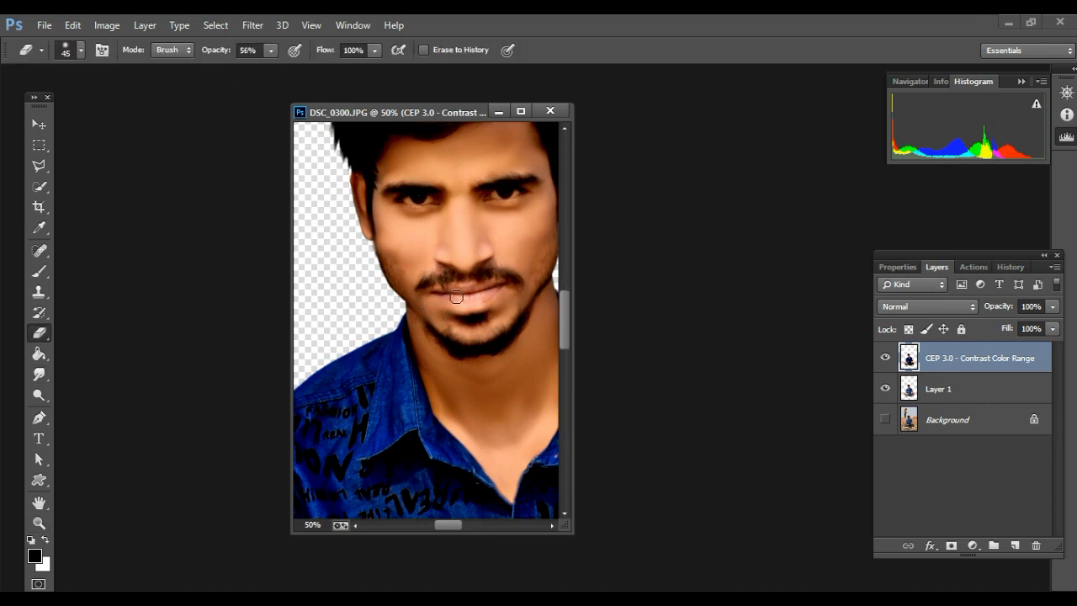
{"action": "right_click", "coordinate": [948, 359]}
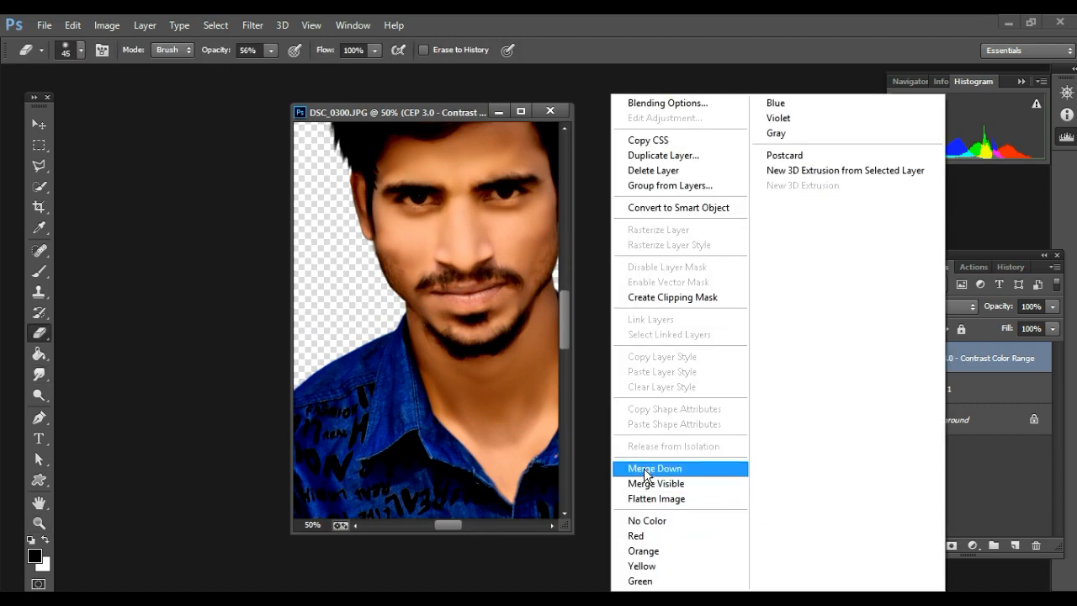
{"action": "left_click", "coordinate": [632, 466]}
Apply the Camera Raw filter with Exposure +0.15, Contrast -11, Highlights -8, Shadows +32, Whites +2, Blacks +14 and Clarity +14.
{"action": "scroll", "coordinate": [389, 365], "scroll_direction": "down", "scroll_amount": 6}
{"action": "left_click", "coordinate": [252, 25]}
{"action": "left_click", "coordinate": [296, 118]}
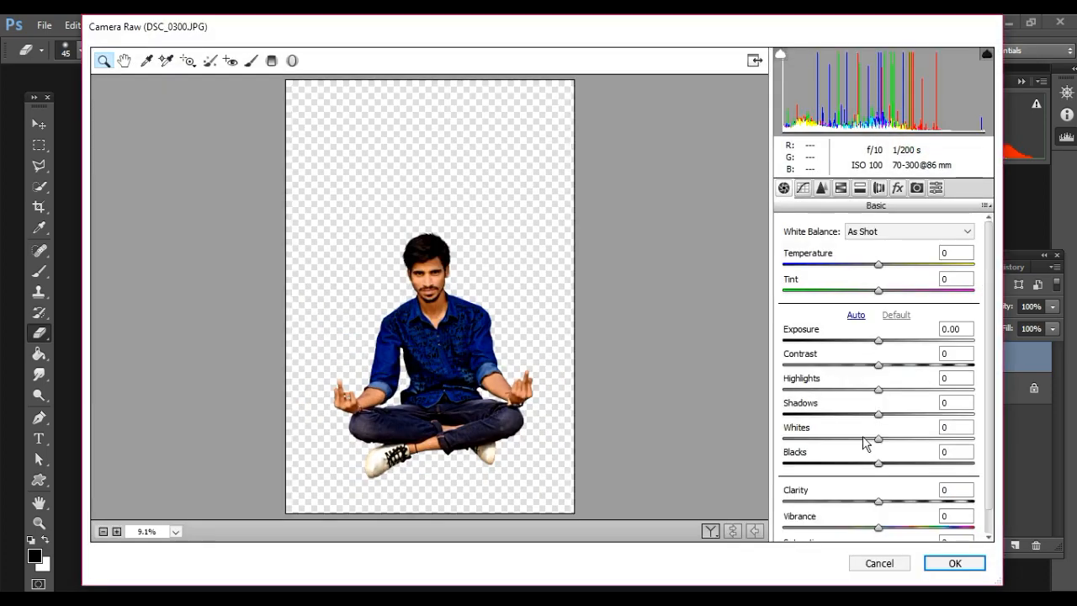
{"action": "left_click_drag", "start_coordinate": [878, 502], "coordinate": [894, 505]}
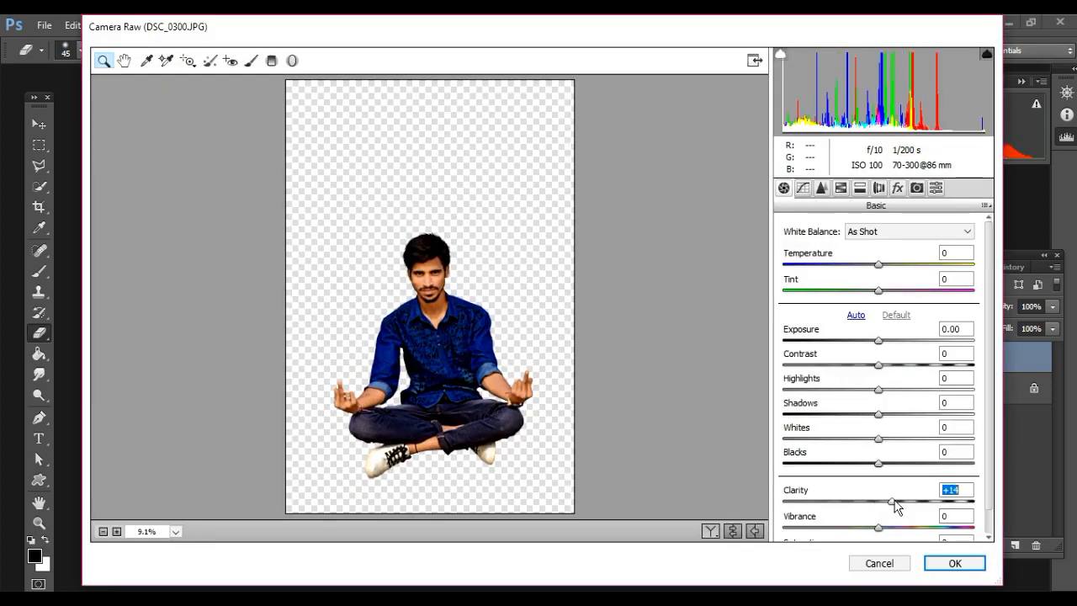
{"action": "left_click_drag", "start_coordinate": [878, 463], "coordinate": [889, 440]}
{"action": "left_click_drag", "start_coordinate": [878, 415], "coordinate": [880, 439]}
{"action": "left_click_drag", "start_coordinate": [879, 366], "coordinate": [882, 340]}
{"action": "left_click", "coordinate": [879, 341]}
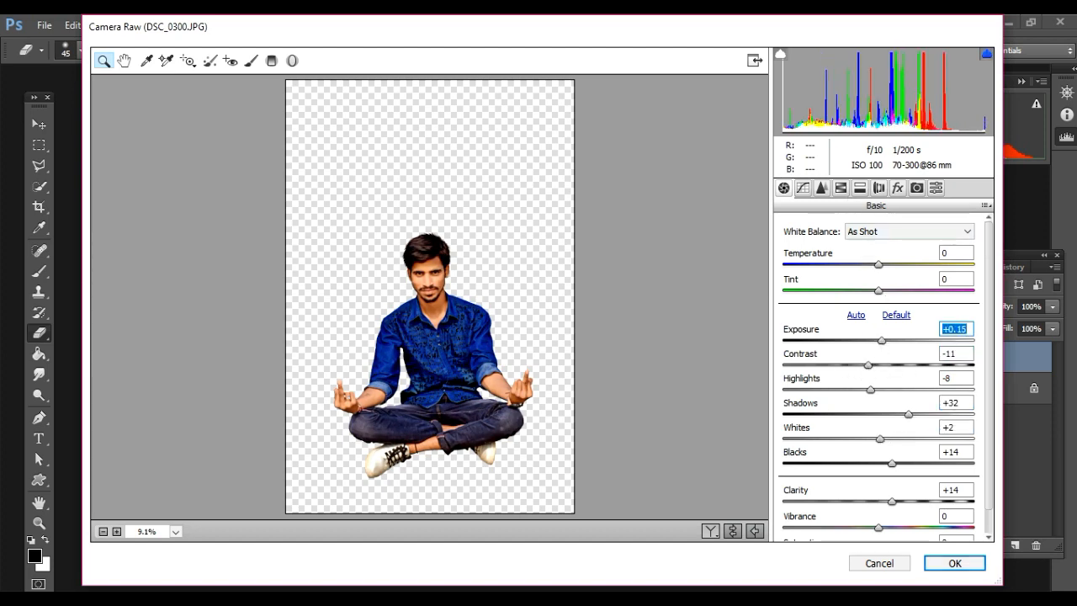
{"action": "key", "text": "Return"}
Open the Earth poster background from the rd backrounds folder and bring it into the DSC_0300.JPG document as a new layer.
{"action": "key", "text": "ctrl+o"}
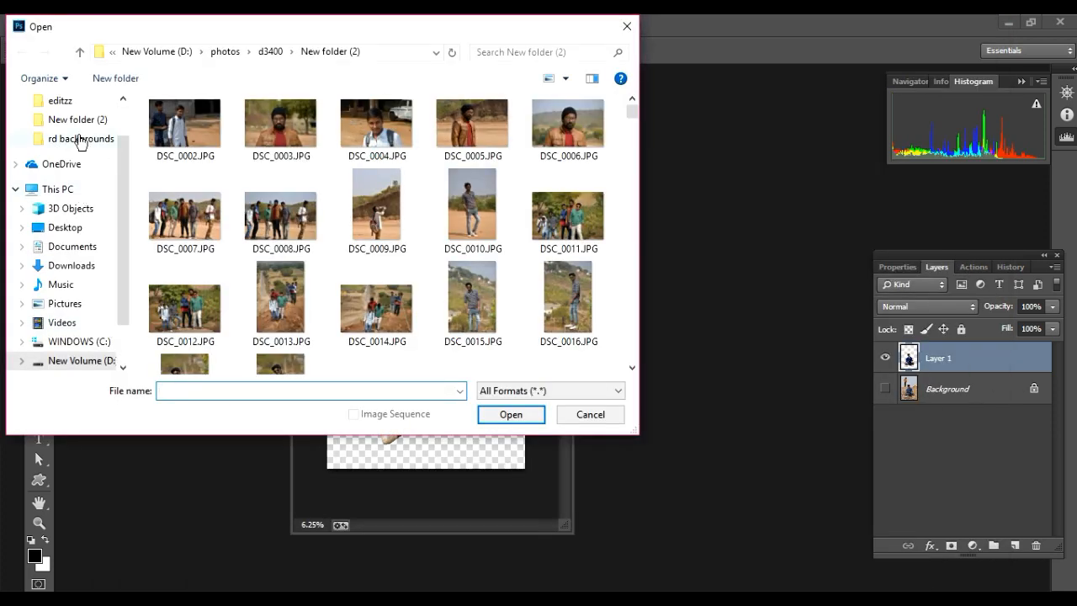
{"action": "left_click", "coordinate": [81, 139]}
{"action": "left_click_drag", "start_coordinate": [631, 154], "coordinate": [633, 211]}
{"action": "left_click", "coordinate": [505, 418]}
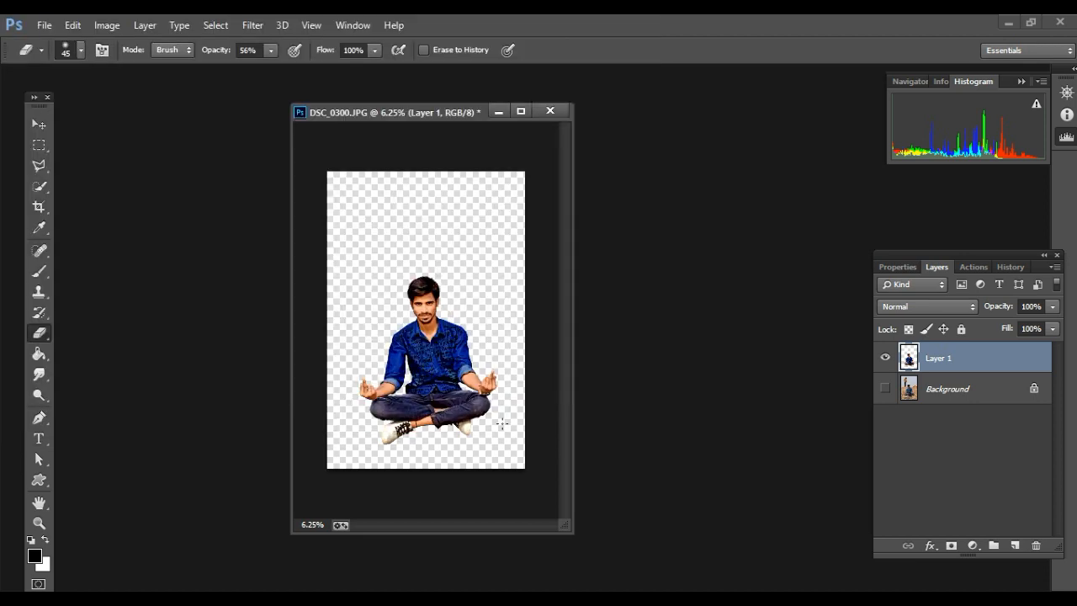
{"action": "left_click_drag", "start_coordinate": [398, 269], "coordinate": [398, 271]}
{"action": "left_click", "coordinate": [519, 111]}
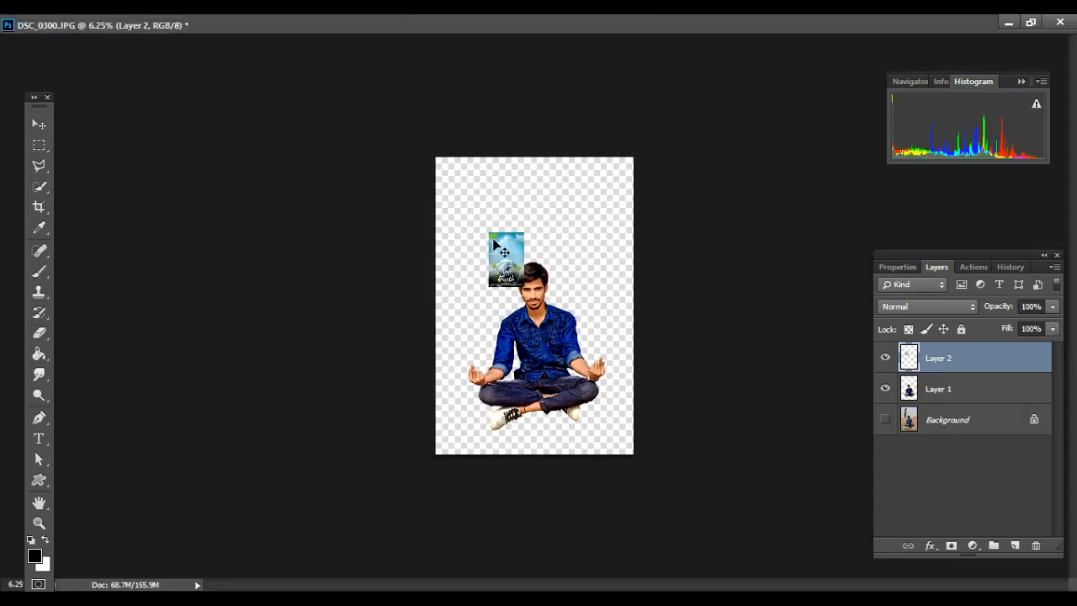
Scale the Earth background layer with Free Transform so it covers the whole canvas.
{"action": "key", "text": "ctrl+t"}
{"action": "left_click_drag", "start_coordinate": [487, 232], "coordinate": [432, 154]}
{"action": "left_click_drag", "start_coordinate": [523, 286], "coordinate": [635, 454]}
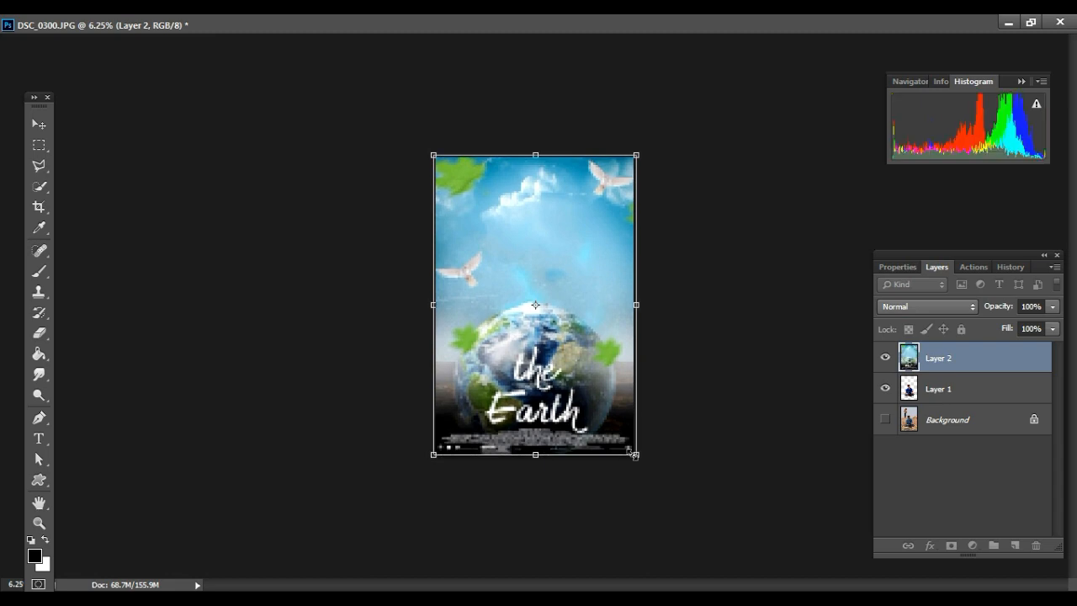
{"action": "key", "text": "Return"}
Place Layer 1 above the background layer, and scale and position the man so he sits on top of the globe.
{"action": "left_click", "coordinate": [678, 368], "text": "ctrl"}
{"action": "left_click_drag", "start_coordinate": [951, 359], "coordinate": [806, 362]}
{"action": "key", "text": "ctrl+t"}
{"action": "left_click_drag", "start_coordinate": [356, 163], "coordinate": [410, 229]}
{"action": "left_click_drag", "start_coordinate": [583, 434], "coordinate": [548, 206]}
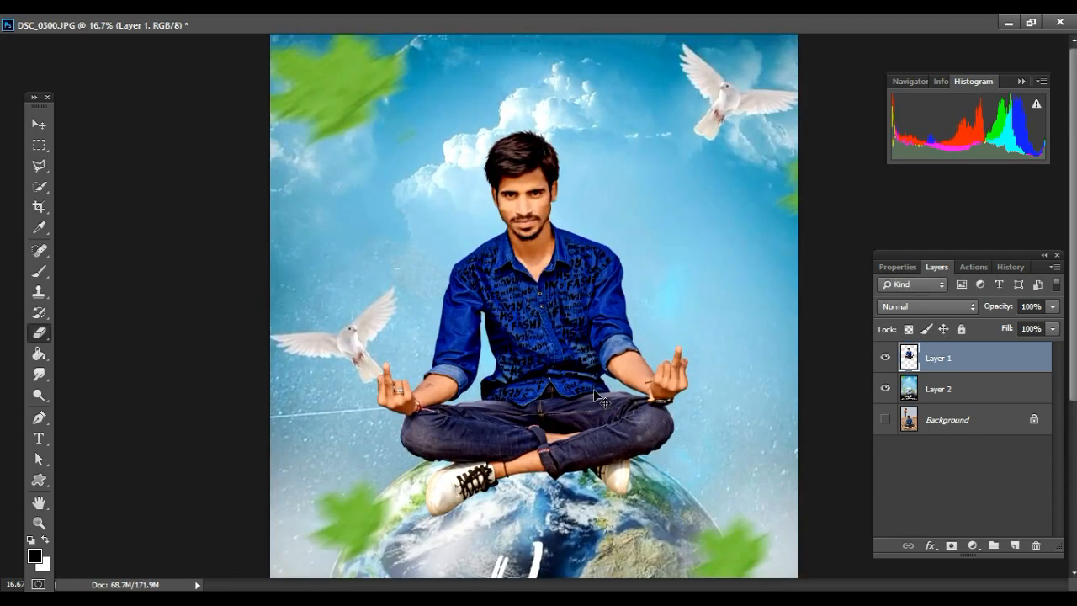
Scale the man on Layer 1 down slightly with Free Transform and seat him on top of the globe.
{"action": "key", "text": "ctrl+t"}
{"action": "left_click_drag", "start_coordinate": [689, 519], "coordinate": [674, 504]}
{"action": "mouse_move", "coordinate": [567, 429]}
{"action": "left_mouse_down"}
{"action": "mouse_move", "coordinate": [572, 408]}
{"action": "mouse_move", "coordinate": [575, 440]}
{"action": "left_mouse_up"}
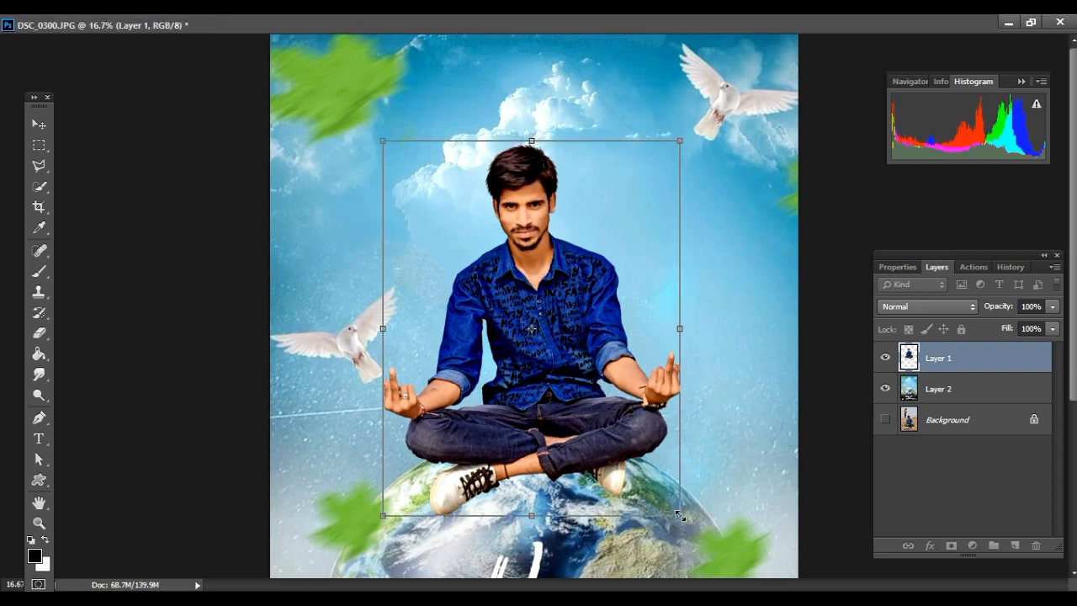
{"action": "key", "text": "Return"}
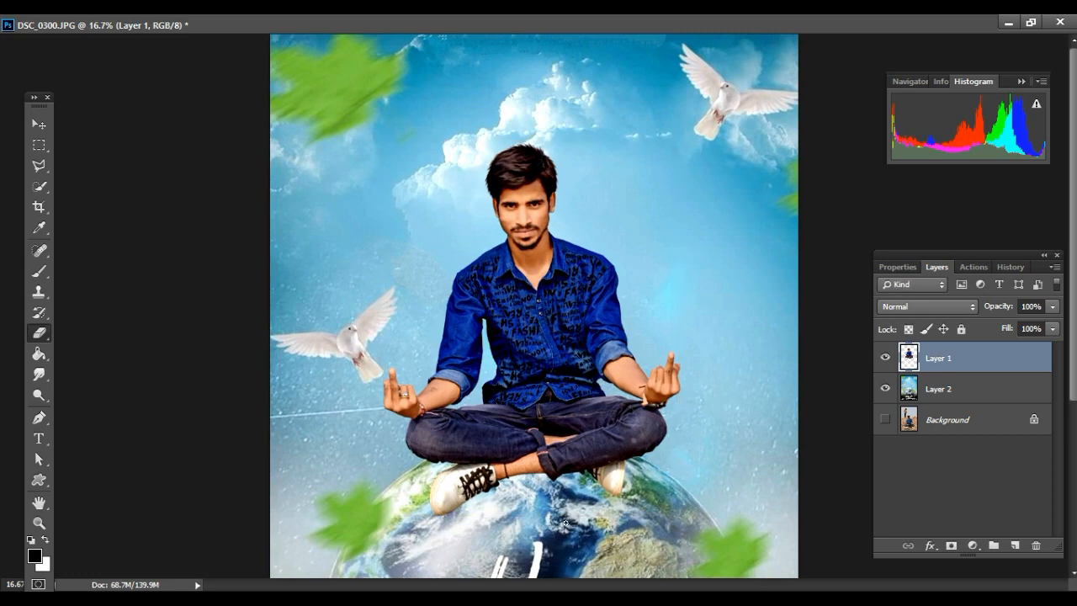
Add a new layer for the shadow and place it between Layer 1 and the Earth background layer.
{"action": "left_click", "coordinate": [510, 495], "text": "ctrl"}
{"action": "left_click", "coordinate": [510, 494], "text": "ctrl"}
{"action": "left_click", "coordinate": [509, 495], "text": "ctrl"}
{"action": "left_click", "coordinate": [1014, 546]}
{"action": "left_click_drag", "start_coordinate": [952, 351], "coordinate": [936, 396]}
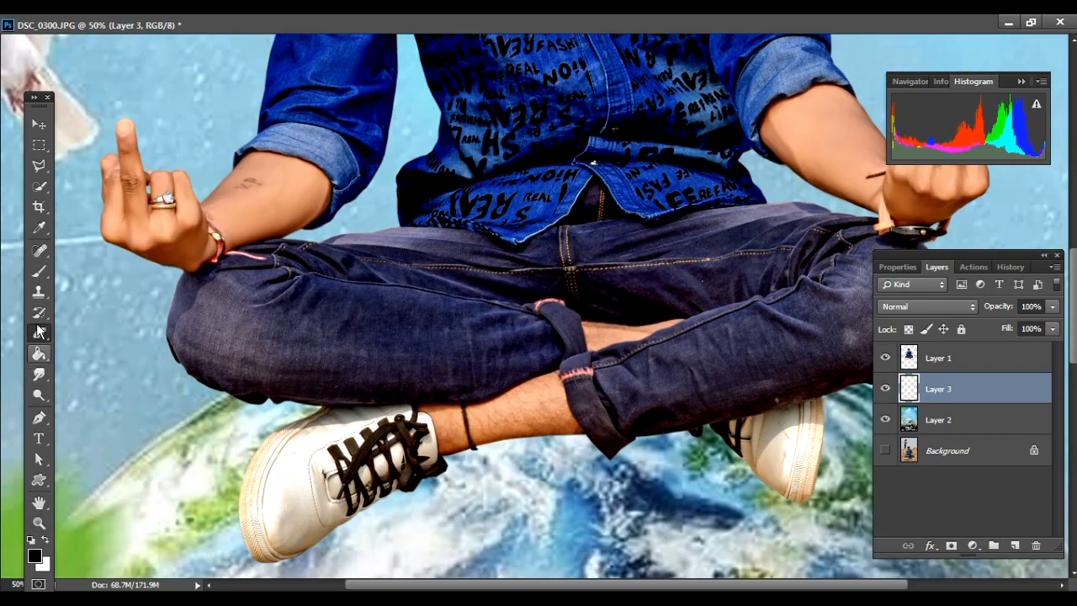
Paint a soft black contact shadow on Layer 3 beneath the shoes and crossed legs with the Brush tool.
{"action": "left_click", "coordinate": [39, 270]}
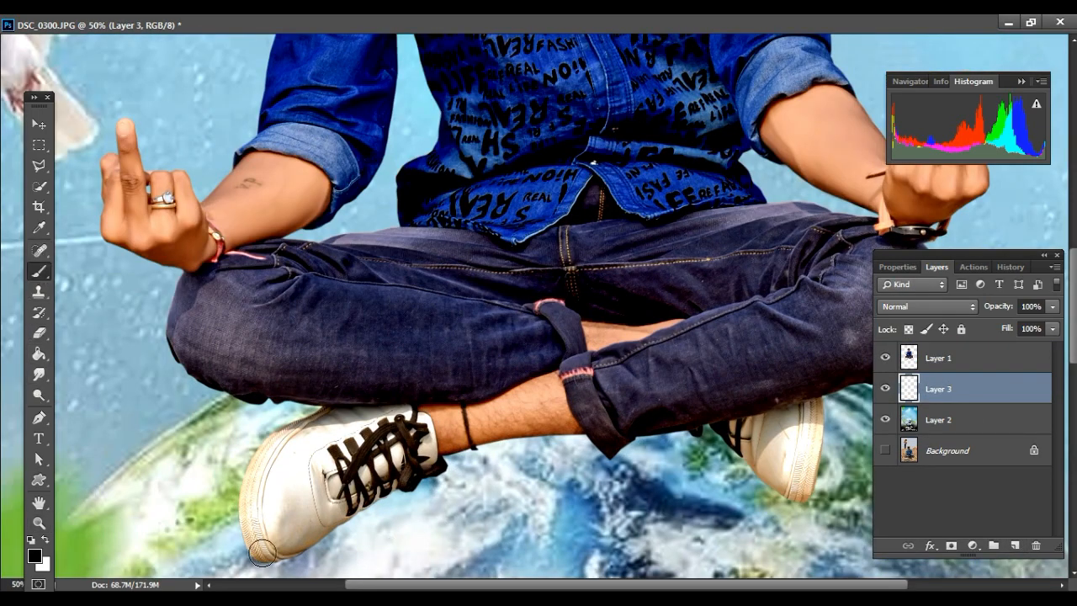
{"action": "mouse_move", "coordinate": [261, 552]}
{"action": "left_mouse_down"}
{"action": "mouse_move", "coordinate": [315, 538]}
{"action": "mouse_move", "coordinate": [395, 492]}
{"action": "mouse_move", "coordinate": [289, 548]}
{"action": "left_mouse_up"}
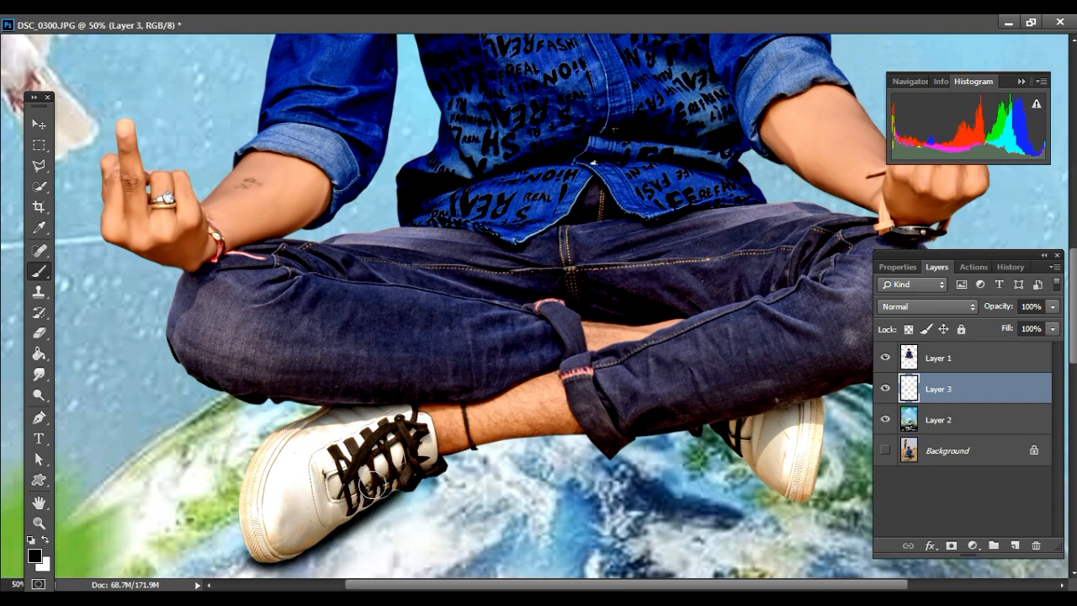
{"action": "mouse_move", "coordinate": [437, 467]}
{"action": "left_mouse_down"}
{"action": "mouse_move", "coordinate": [572, 434]}
{"action": "mouse_move", "coordinate": [594, 446]}
{"action": "mouse_move", "coordinate": [690, 438]}
{"action": "mouse_move", "coordinate": [799, 502]}
{"action": "left_mouse_up"}
{"action": "mouse_move", "coordinate": [534, 497]}
{"action": "left_mouse_down"}
{"action": "mouse_move", "coordinate": [481, 469]}
{"action": "mouse_move", "coordinate": [689, 454]}
{"action": "left_mouse_up"}
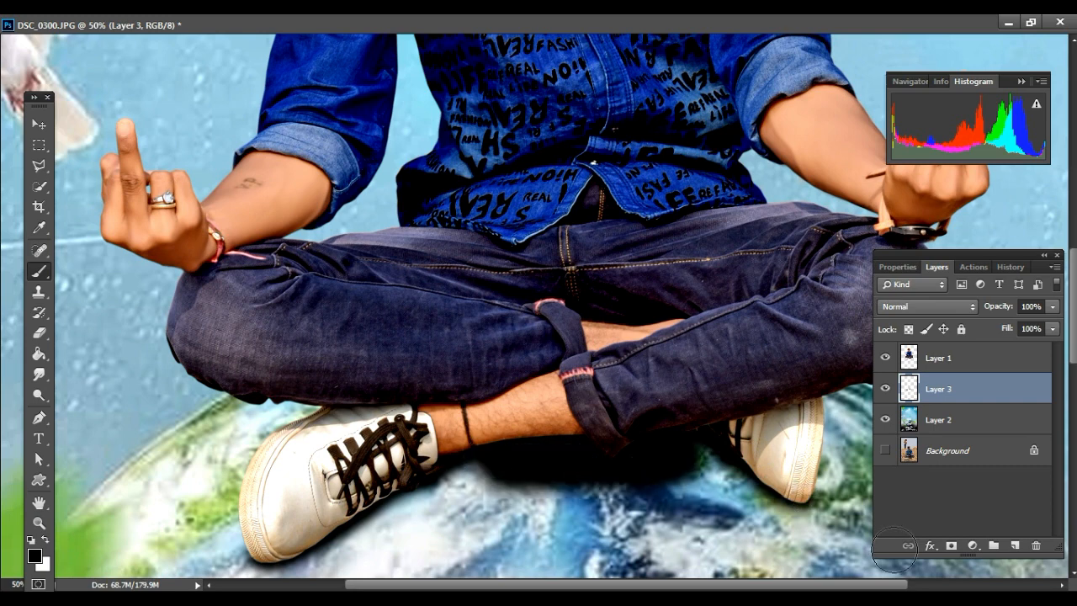
{"action": "key", "text": "ctrl+z"}
{"action": "left_click_drag", "start_coordinate": [483, 449], "coordinate": [581, 443]}
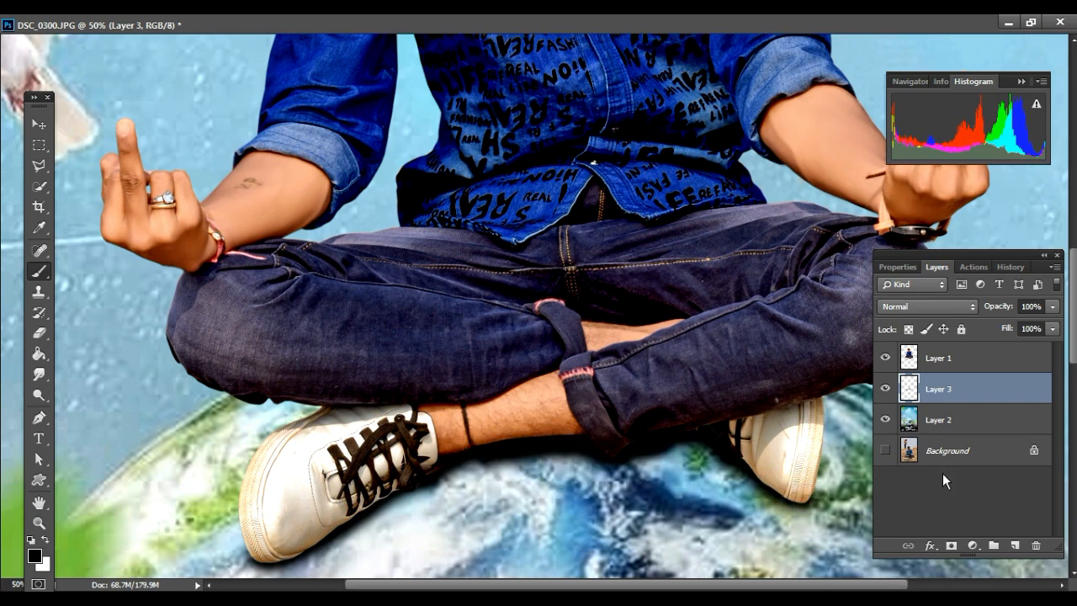
Set the opacity of the shadow on Layer 3 to 74%.
{"action": "left_click", "coordinate": [1052, 307]}
{"action": "mouse_move", "coordinate": [1036, 328]}
{"action": "left_mouse_down"}
{"action": "mouse_move", "coordinate": [1019, 328]}
{"action": "mouse_move", "coordinate": [1035, 325]}
{"action": "left_mouse_up"}
{"action": "key", "text": "z"}
{"action": "left_click", "coordinate": [613, 351], "text": "alt"}
{"action": "left_click", "coordinate": [613, 351], "text": "alt"}
{"action": "left_click", "coordinate": [613, 352], "text": "alt"}
{"action": "key", "text": "b"}
{"action": "left_click", "coordinate": [1052, 307]}
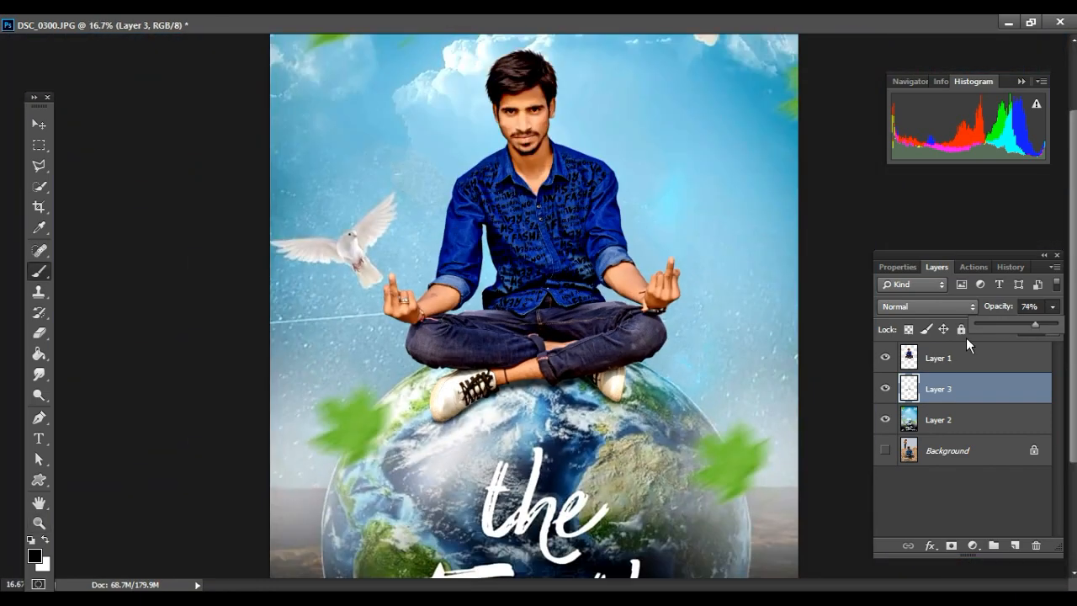
Merge the man and his shadow layer down into the Earth background on Layer 2.
{"action": "right_click", "coordinate": [955, 358]}
{"action": "left_click", "coordinate": [700, 467]}
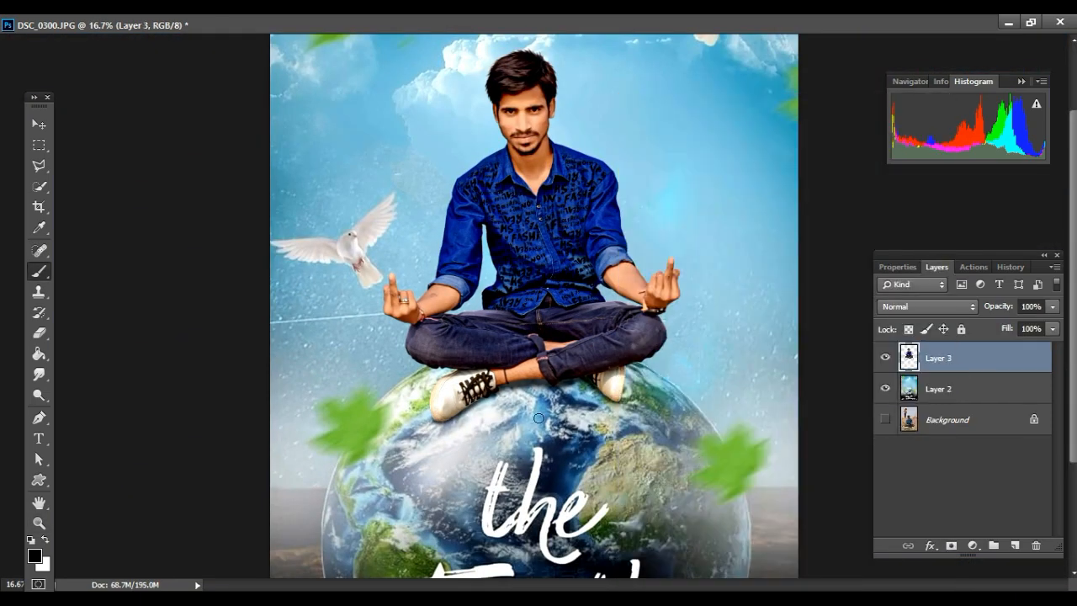
{"action": "key", "text": "z"}
{"action": "left_click", "coordinate": [538, 414], "text": "alt"}
{"action": "left_click", "coordinate": [539, 415], "text": "alt"}
{"action": "key", "text": "b"}
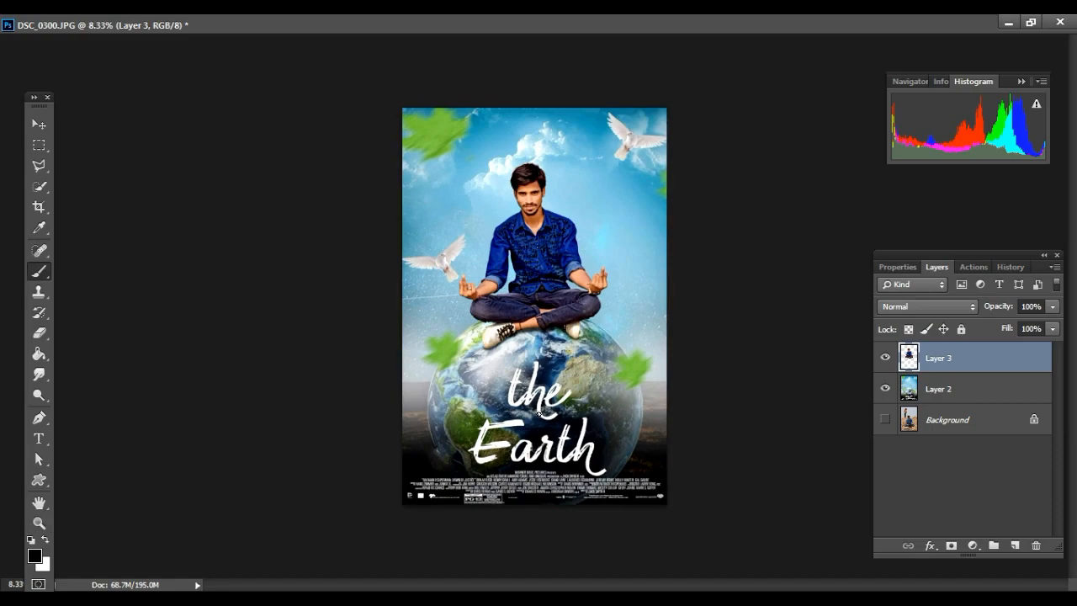
{"action": "right_click", "coordinate": [940, 368]}
{"action": "key", "text": "Escape"}
{"action": "right_click", "coordinate": [925, 362]}
{"action": "left_click", "coordinate": [685, 469]}
Examine the merged poster up close and as a whole.
{"action": "key", "text": "z"}
{"action": "left_click", "coordinate": [437, 477]}
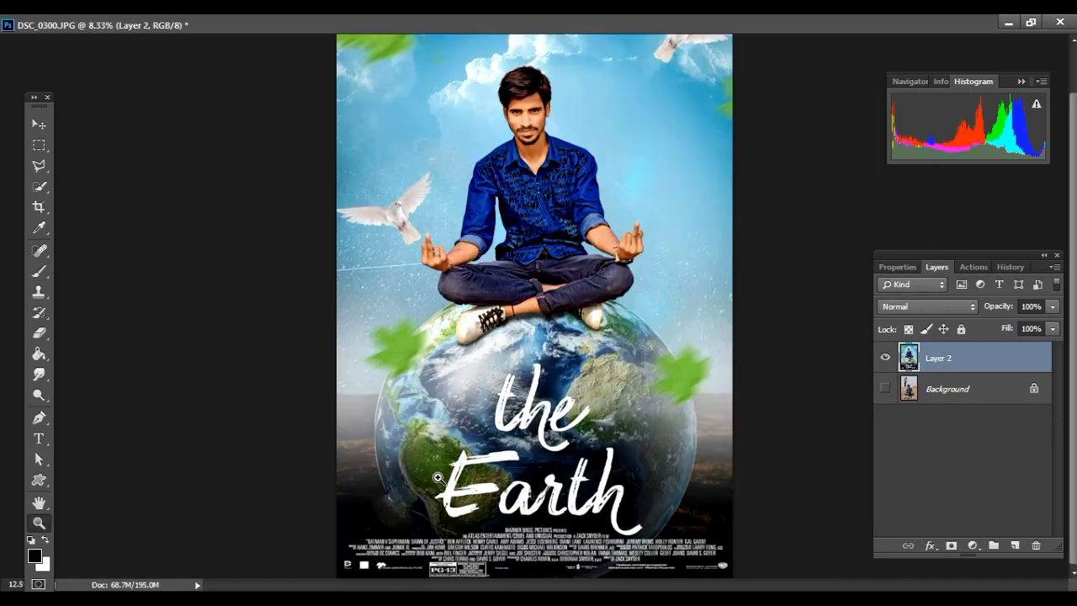
{"action": "left_click", "coordinate": [437, 477]}
{"action": "left_click", "coordinate": [437, 477]}
{"action": "key", "text": "b"}
{"action": "key", "text": "z"}
{"action": "left_click", "coordinate": [505, 186], "text": "alt"}
{"action": "left_click", "coordinate": [504, 186], "text": "alt"}
{"action": "left_click", "coordinate": [505, 186], "text": "alt"}
Apply the Camera Raw filter to Layer 2 with Highlights -3, Shadows +5, Whites -3, Blacks -14 and Clarity +11.
{"action": "left_click", "coordinate": [1031, 23]}
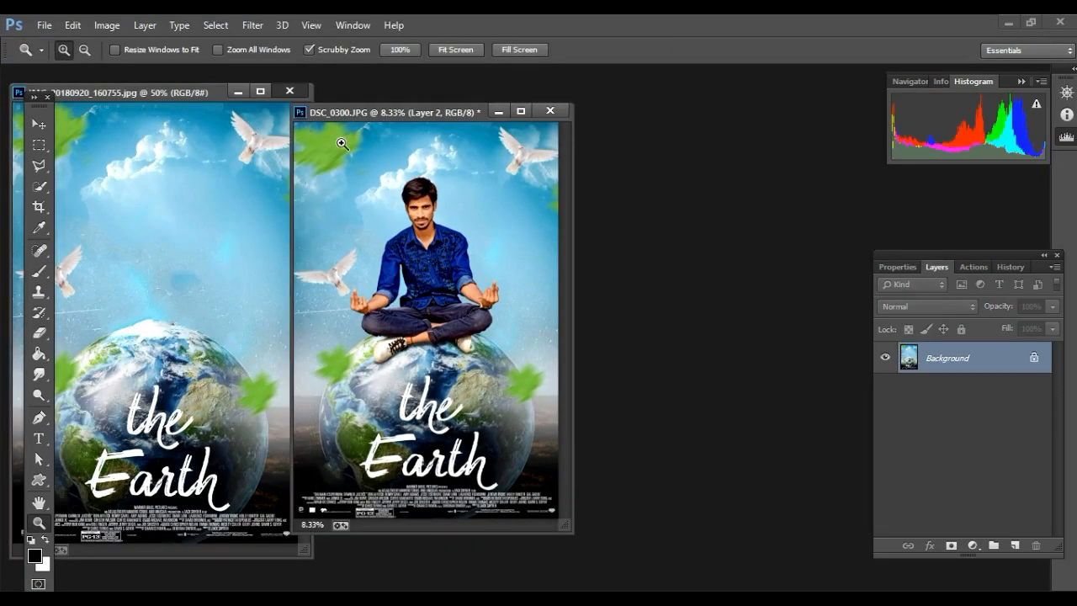
{"action": "left_click", "coordinate": [252, 24]}
{"action": "left_click", "coordinate": [274, 117]}
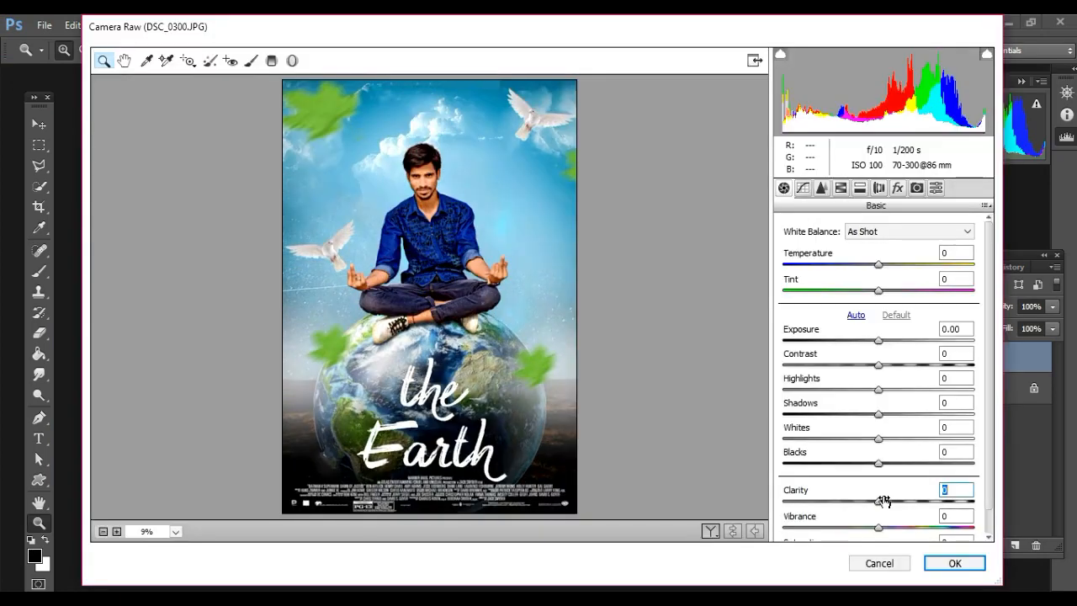
{"action": "left_click_drag", "start_coordinate": [883, 501], "coordinate": [891, 499]}
{"action": "mouse_move", "coordinate": [878, 464]}
{"action": "left_mouse_down"}
{"action": "mouse_move", "coordinate": [905, 464]}
{"action": "mouse_move", "coordinate": [864, 464]}
{"action": "left_mouse_up"}
{"action": "left_click_drag", "start_coordinate": [879, 439], "coordinate": [883, 392]}
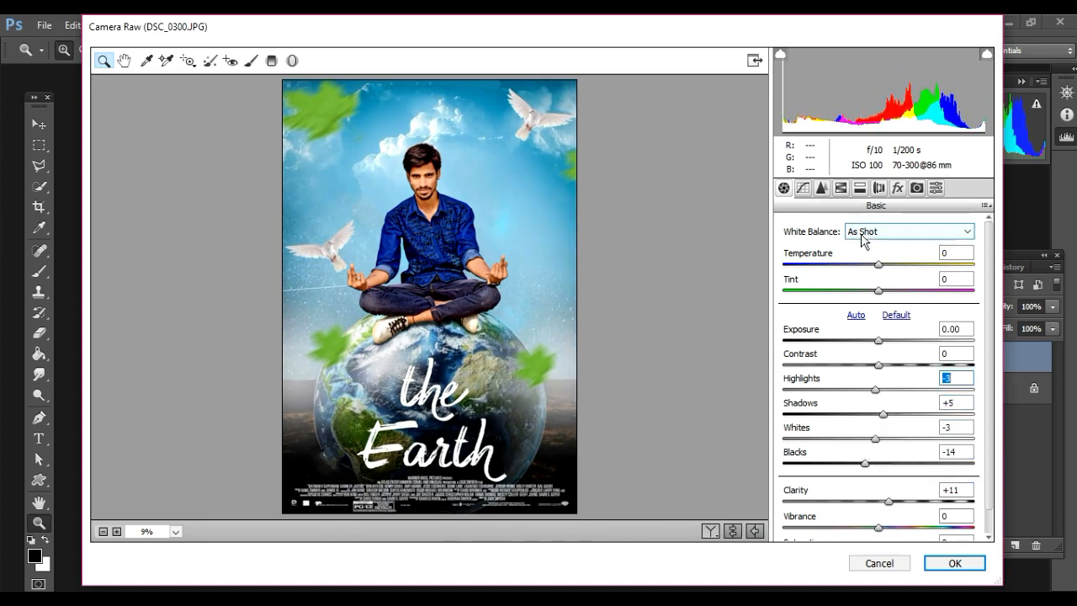
{"action": "left_click", "coordinate": [840, 188]}
{"action": "left_click", "coordinate": [955, 562]}
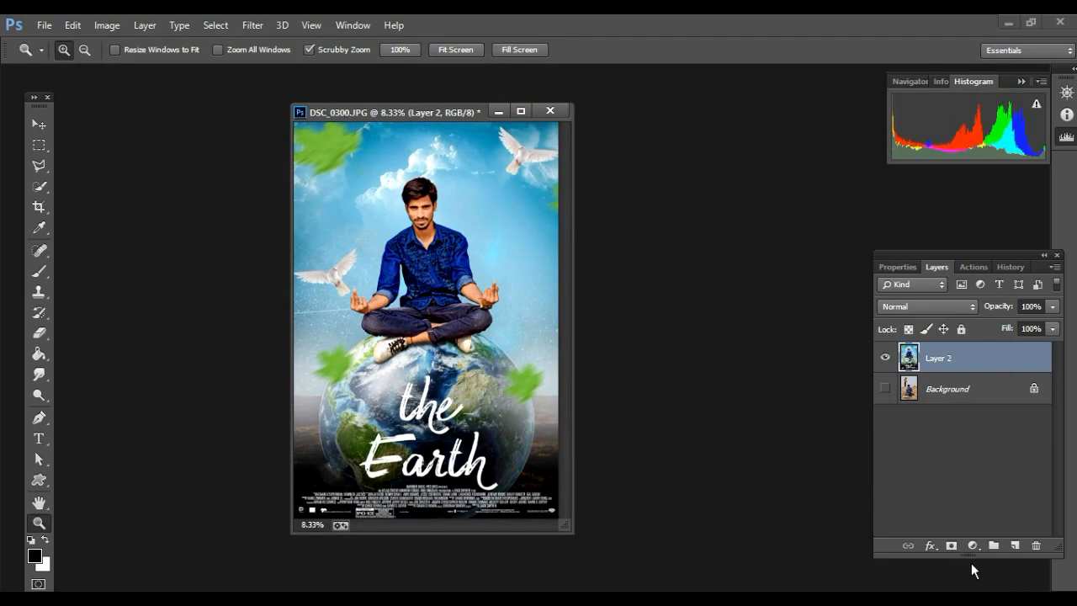
Duplicate Layer 2 and apply the "Jack nikam camera raw preset" to the copy with the Camera Raw filter.
{"action": "key", "text": "ctrl+j"}
{"action": "left_click", "coordinate": [252, 24]}
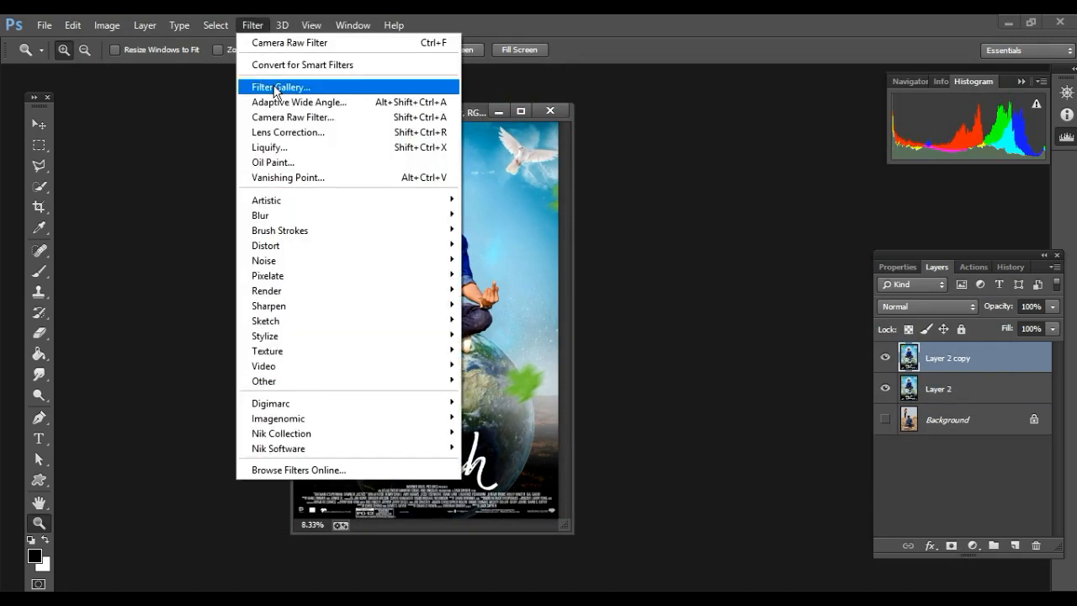
{"action": "left_click", "coordinate": [282, 114]}
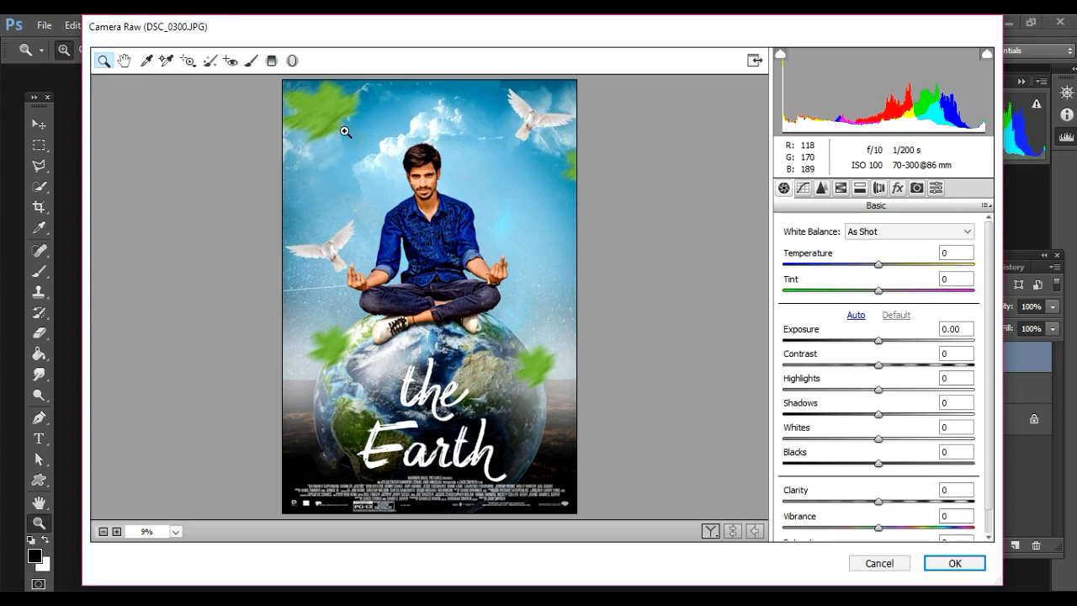
{"action": "left_click", "coordinate": [935, 187]}
{"action": "left_click", "coordinate": [801, 255]}
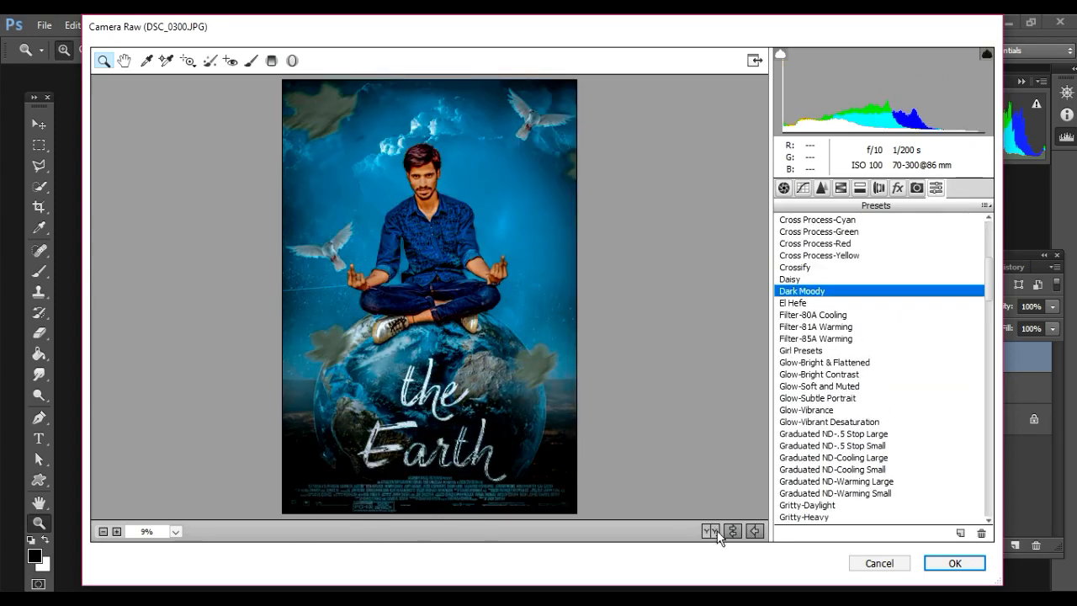
{"action": "left_click", "coordinate": [710, 531]}
{"action": "scroll", "coordinate": [886, 399], "scroll_direction": "down", "scroll_amount": 2}
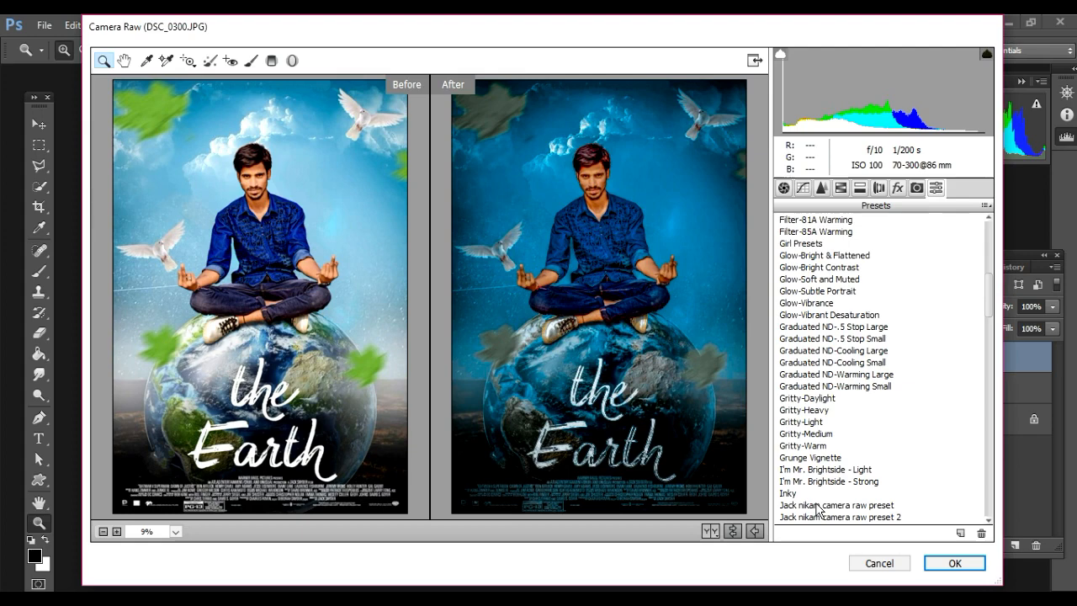
{"action": "left_click", "coordinate": [817, 505]}
{"action": "left_click", "coordinate": [955, 563]}
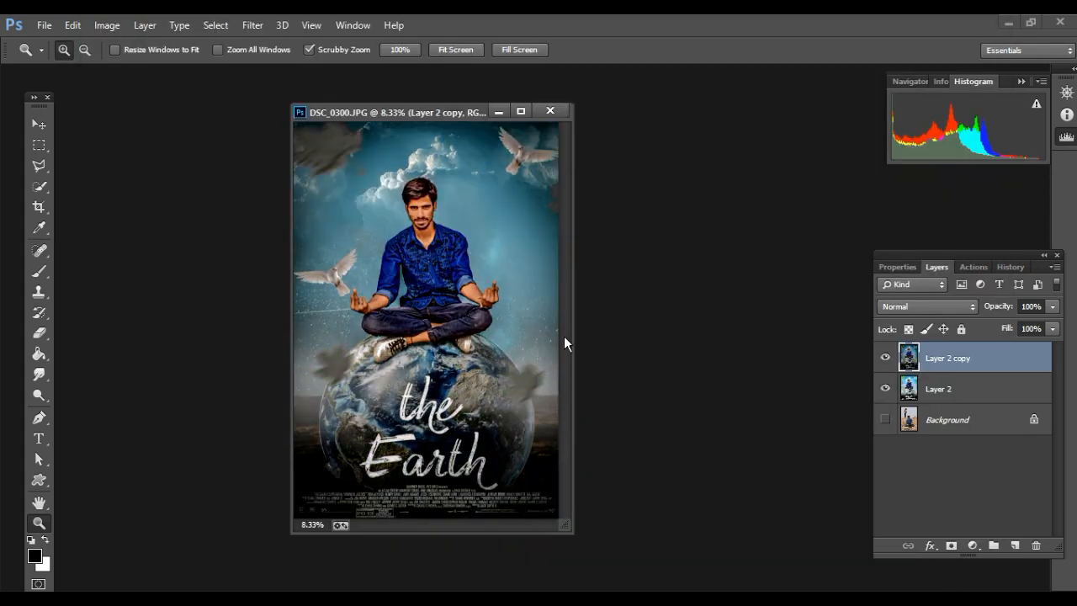
Set the opacity of Layer 2 copy to 93% and merge it into Layer 2.
{"action": "right_click", "coordinate": [976, 354]}
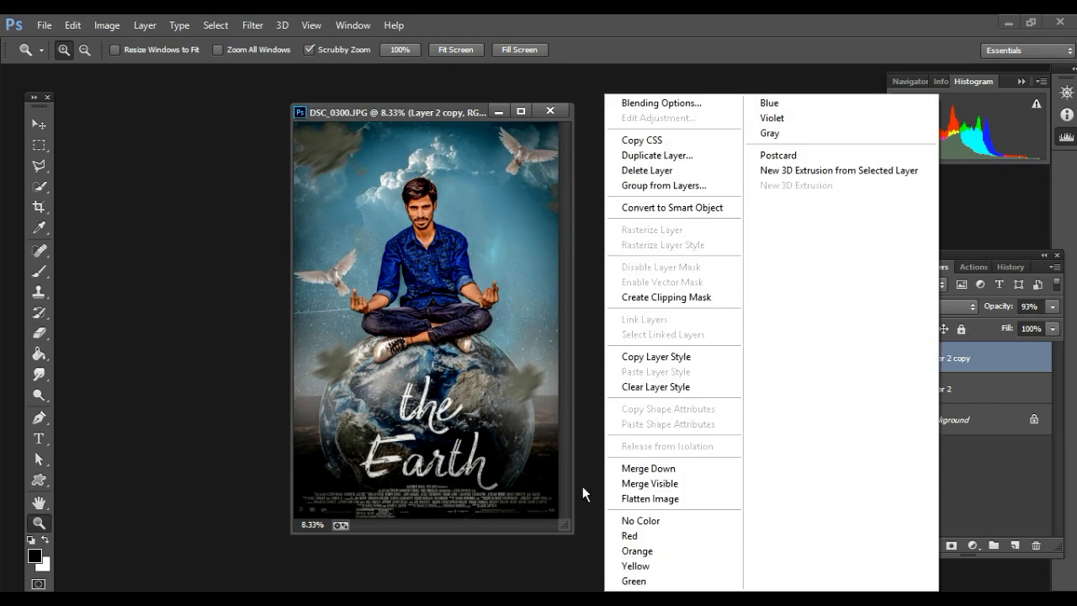
{"action": "left_click", "coordinate": [625, 480]}
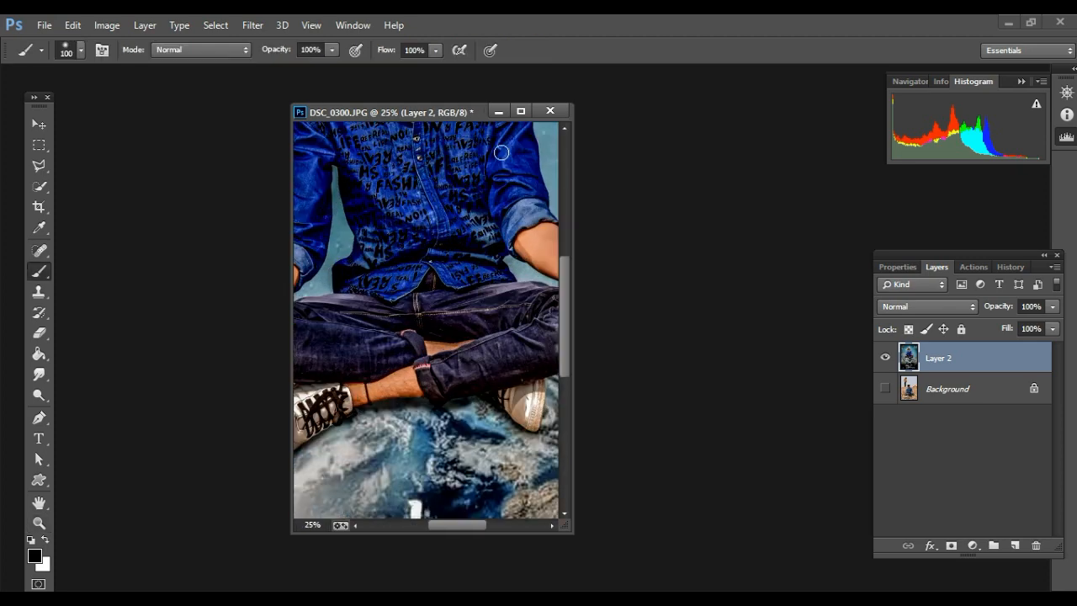
Add a new layer above Layer 2 and set its blending mode to Soft Light.
{"action": "left_click", "coordinate": [521, 111]}
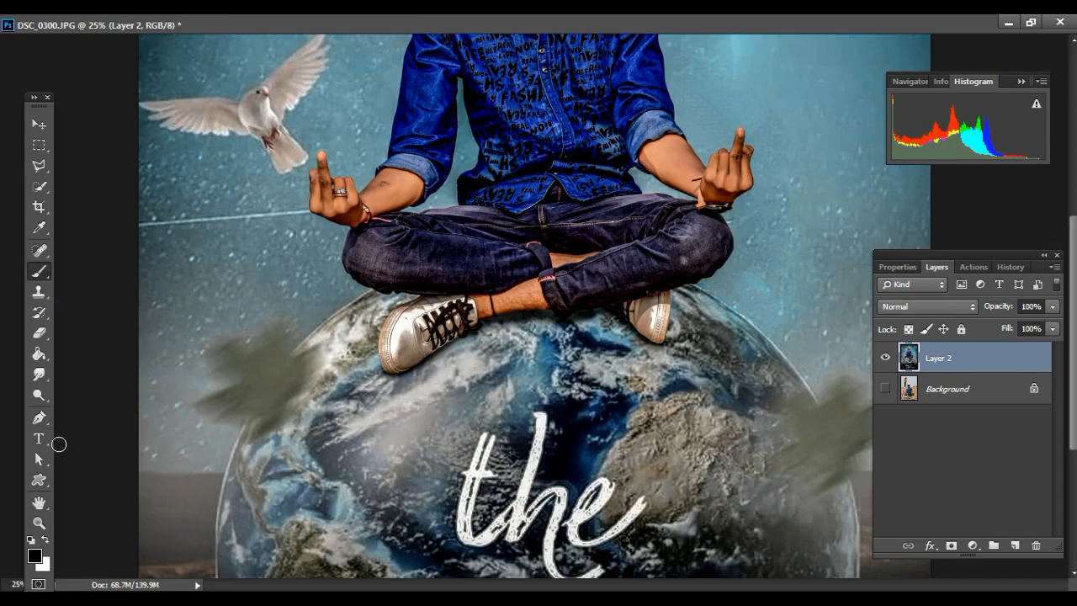
{"action": "left_click", "coordinate": [1015, 545]}
{"action": "left_click", "coordinate": [959, 307]}
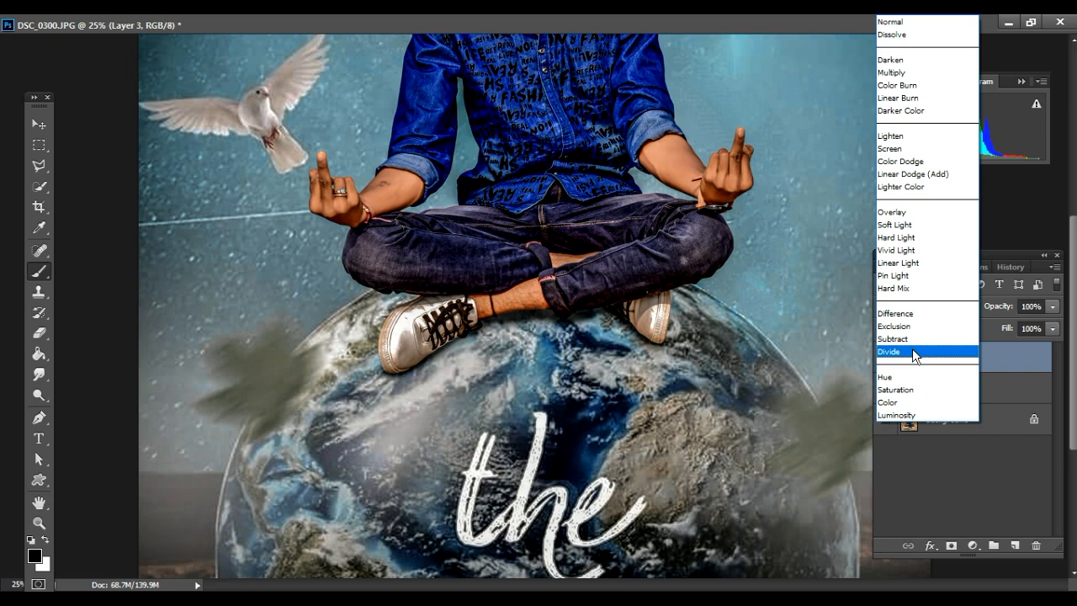
{"action": "left_click", "coordinate": [904, 225]}
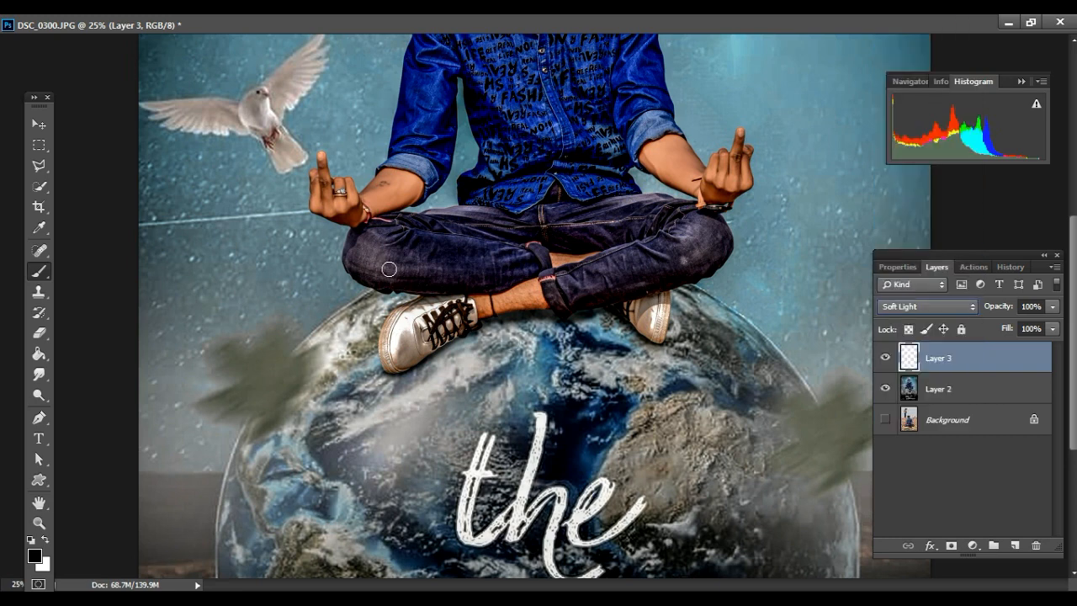
Darken the man's jeans by painting black over them on the Soft Light layer with a larger brush.
{"action": "key", "text": "bracketright"}
{"action": "key", "text": "bracketright"}
{"action": "key", "text": "bracketright"}
{"action": "key", "text": "bracketright"}
{"action": "key", "text": "bracketright"}
{"action": "mouse_move", "coordinate": [390, 269]}
{"action": "left_mouse_down"}
{"action": "mouse_move", "coordinate": [630, 221]}
{"action": "mouse_move", "coordinate": [413, 343]}
{"action": "left_mouse_up"}
{"action": "key", "text": "ctrl+z"}
{"action": "mouse_move", "coordinate": [452, 303]}
{"action": "left_mouse_down"}
{"action": "mouse_move", "coordinate": [443, 278]}
{"action": "mouse_move", "coordinate": [493, 221]}
{"action": "mouse_move", "coordinate": [648, 217]}
{"action": "mouse_move", "coordinate": [563, 285]}
{"action": "mouse_move", "coordinate": [699, 243]}
{"action": "mouse_move", "coordinate": [633, 215]}
{"action": "left_mouse_up"}
Set the Soft Light layer's opacity to 56% and merge it down into Layer 2.
{"action": "left_click", "coordinate": [1053, 308]}
{"action": "left_click_drag", "start_coordinate": [1051, 325], "coordinate": [1015, 326]}
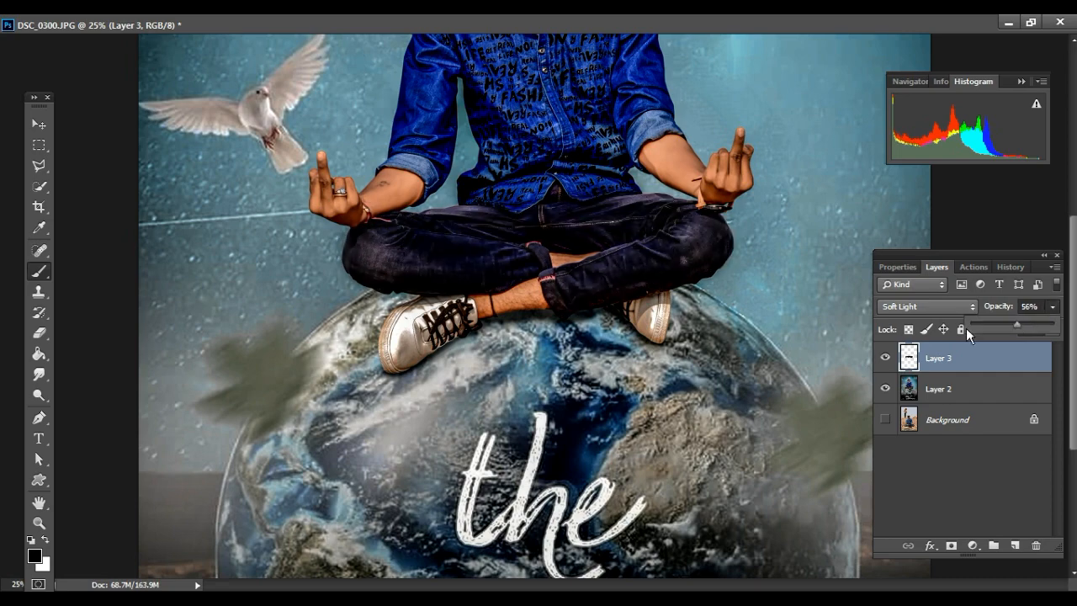
{"action": "key", "text": "ctrl+minus"}
{"action": "key", "text": "ctrl+minus"}
{"action": "right_click", "coordinate": [943, 358]}
{"action": "left_click", "coordinate": [691, 470]}
{"action": "key", "text": "ctrl+minus"}
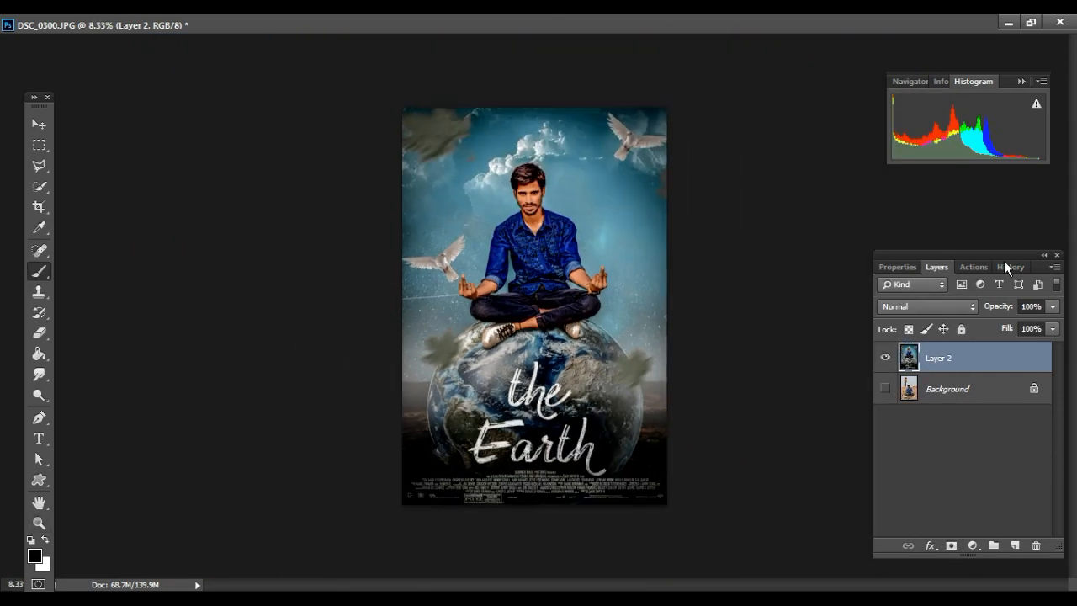
Run the Oil Paint 2 action from the Premium Oil Paint Pack on the poster and inspect the face.
{"action": "left_click", "coordinate": [974, 266]}
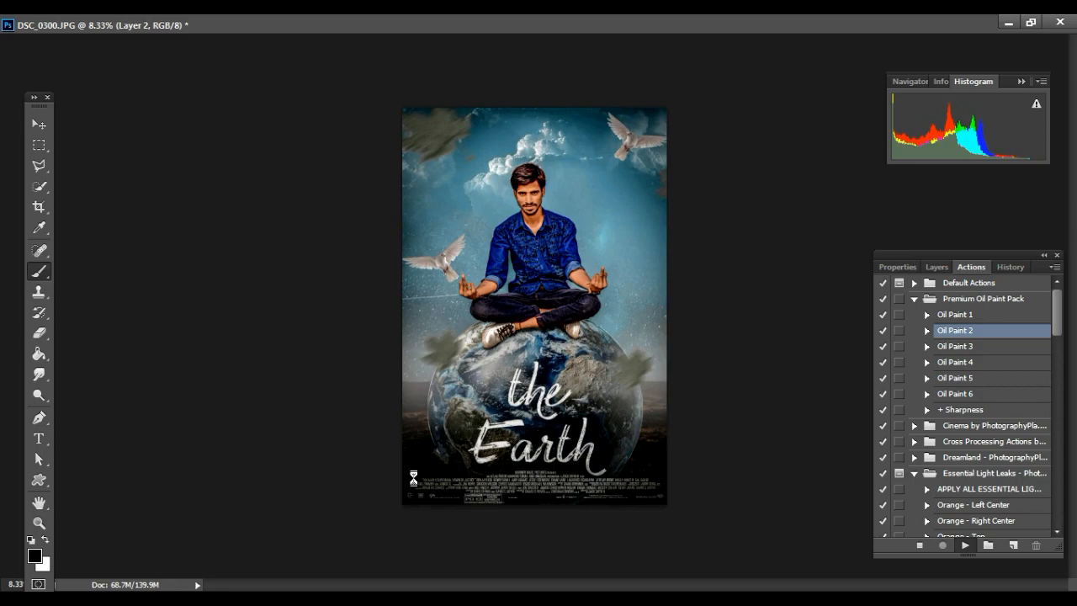
{"action": "key", "text": "z"}
{"action": "left_click", "coordinate": [511, 372]}
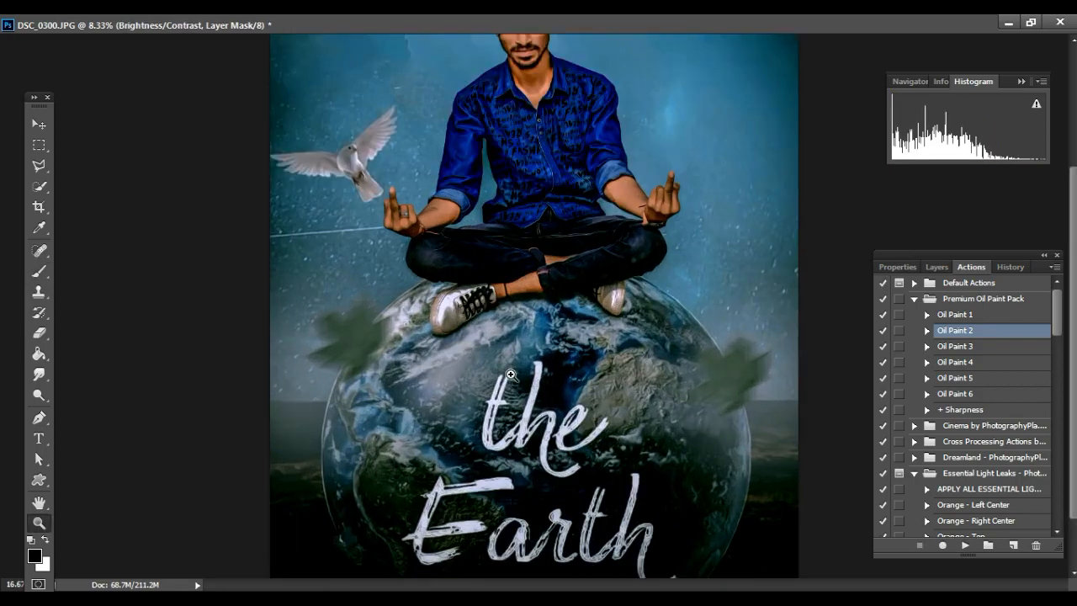
{"action": "left_click", "coordinate": [510, 375]}
{"action": "left_click_drag", "start_coordinate": [511, 374], "coordinate": [548, 172]}
{"action": "scroll", "coordinate": [546, 420], "scroll_direction": "up", "scroll_amount": 10}
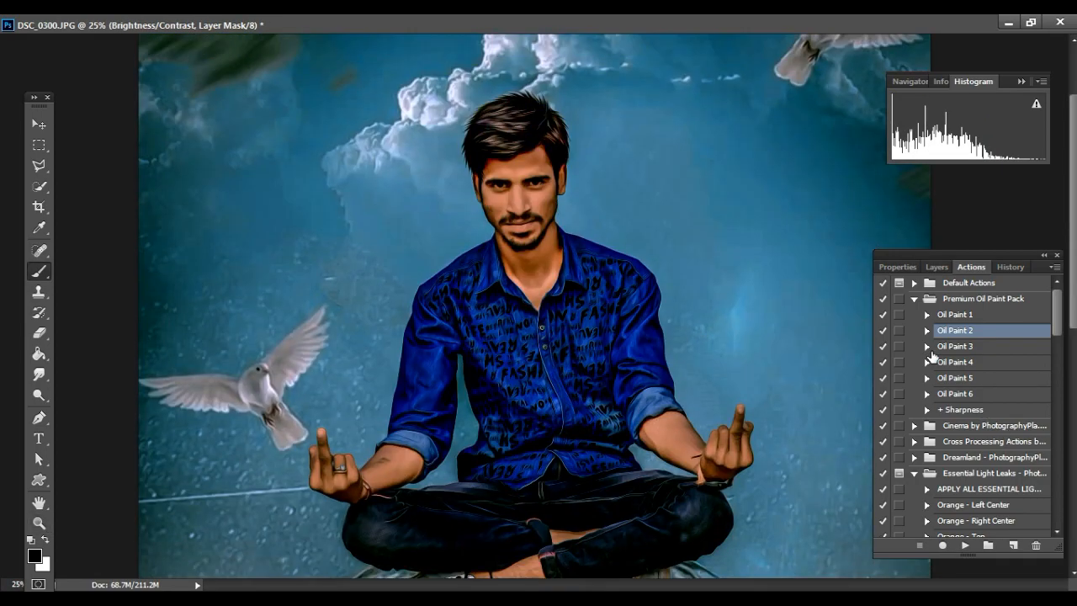
{"action": "left_click", "coordinate": [527, 221]}
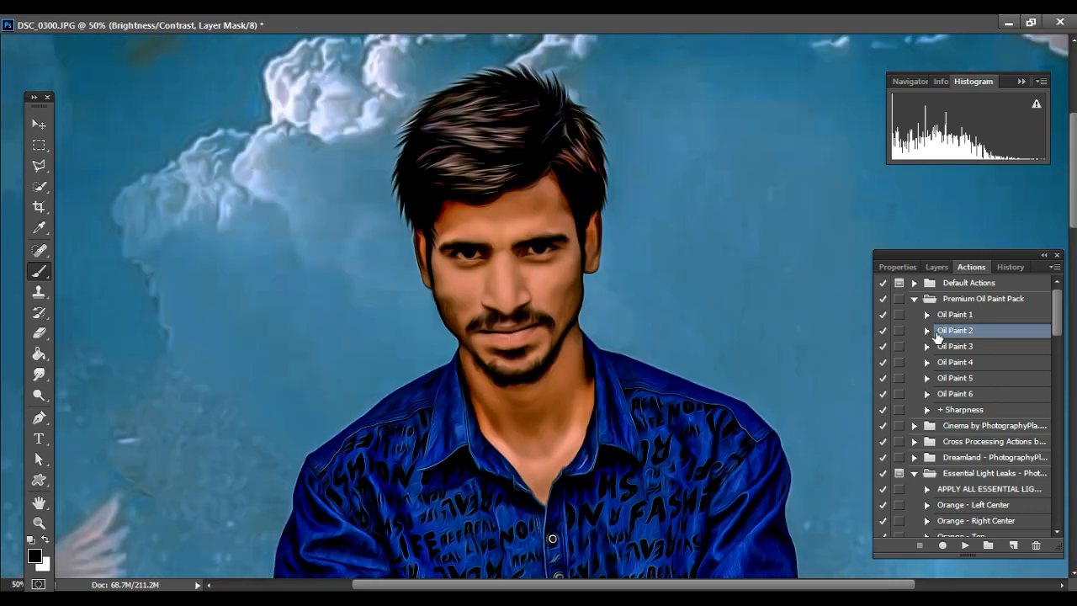
Delete the layers above main copy in the Oil Paint 2 group and the Brightness/Contrast adjustment layer.
{"action": "left_click", "coordinate": [936, 267]}
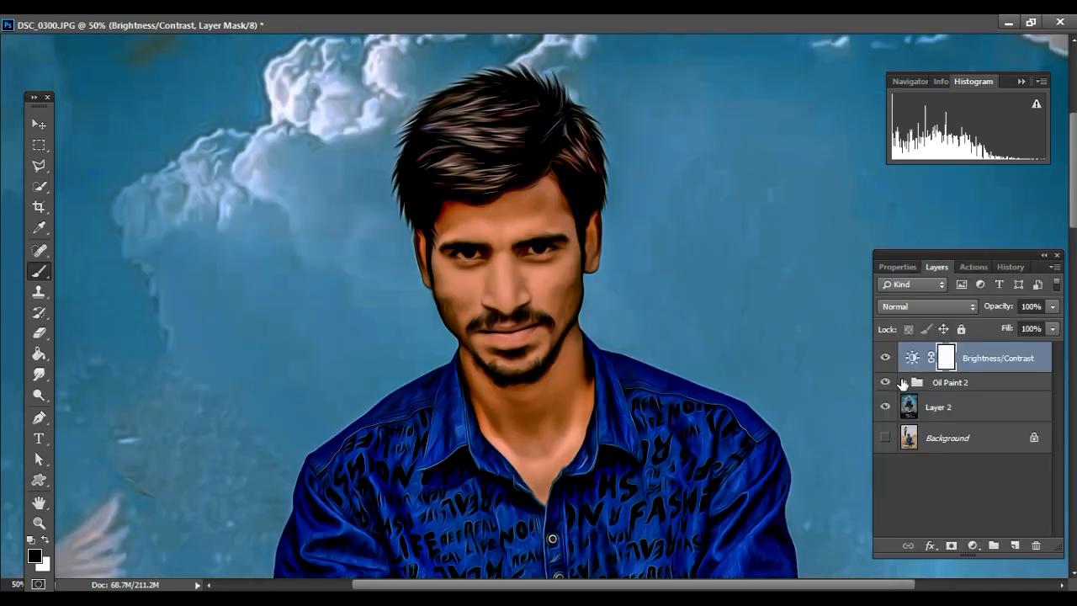
{"action": "left_click", "coordinate": [904, 384]}
{"action": "left_click", "coordinate": [993, 408]}
{"action": "key", "text": "Delete"}
{"action": "key", "text": "Delete"}
{"action": "key", "text": "Delete"}
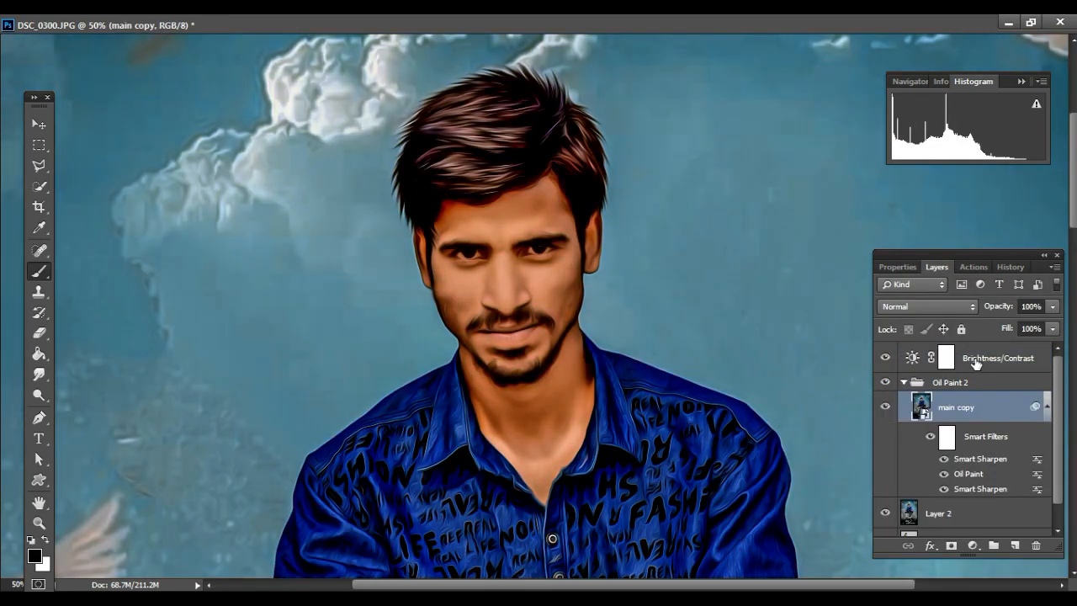
{"action": "left_click", "coordinate": [975, 358]}
{"action": "key", "text": "Delete"}
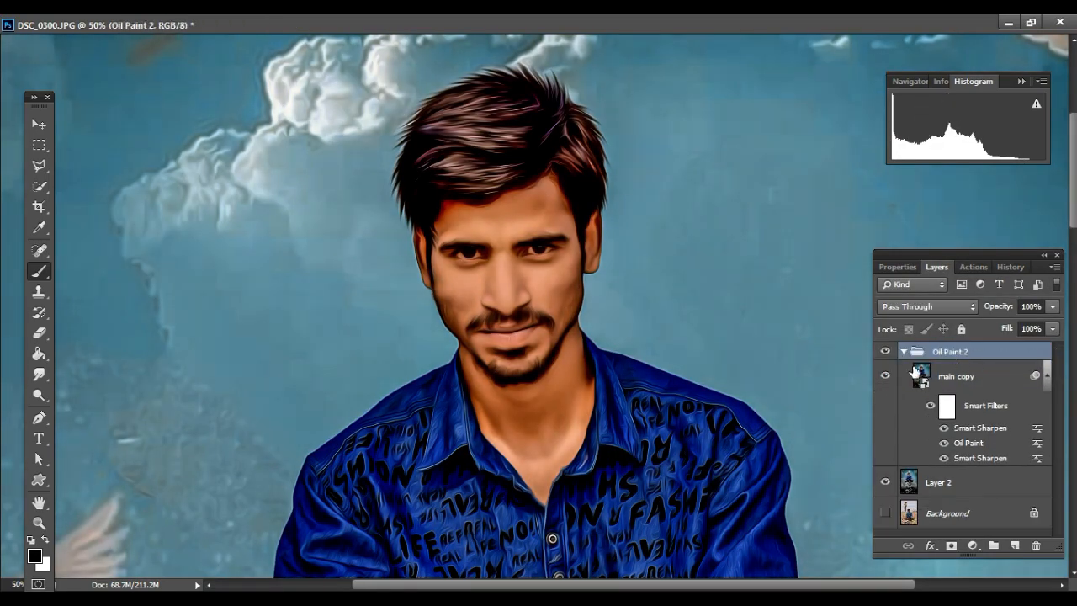
Duplicate Layer 2, hide the original, and merge the visible copy with the Oil Paint 2 group.
{"action": "left_click", "coordinate": [904, 351]}
{"action": "left_click", "coordinate": [947, 378]}
{"action": "key", "text": "ctrl+j"}
{"action": "left_click", "coordinate": [886, 408]}
{"action": "right_click", "coordinate": [950, 377]}
{"action": "left_click", "coordinate": [501, 486]}
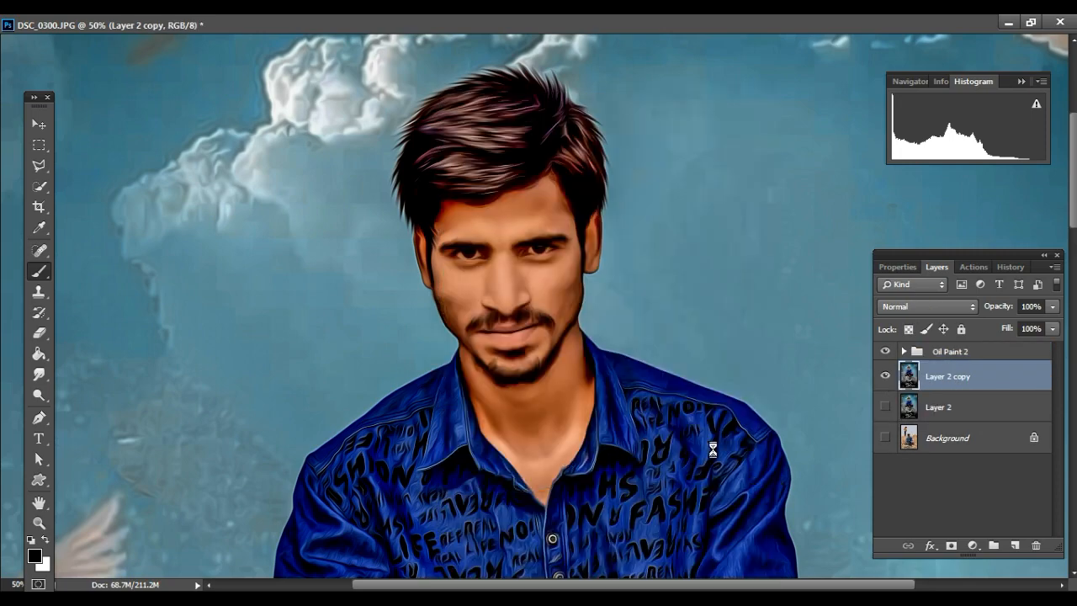
Show Layer 2 and start erasing the oil paint effect from the credits at the poster's bottom on Layer 2 copy.
{"action": "left_click", "coordinate": [885, 389]}
{"action": "left_click_drag", "start_coordinate": [507, 430], "coordinate": [514, 197]}
{"action": "left_click_drag", "start_coordinate": [526, 497], "coordinate": [663, 210]}
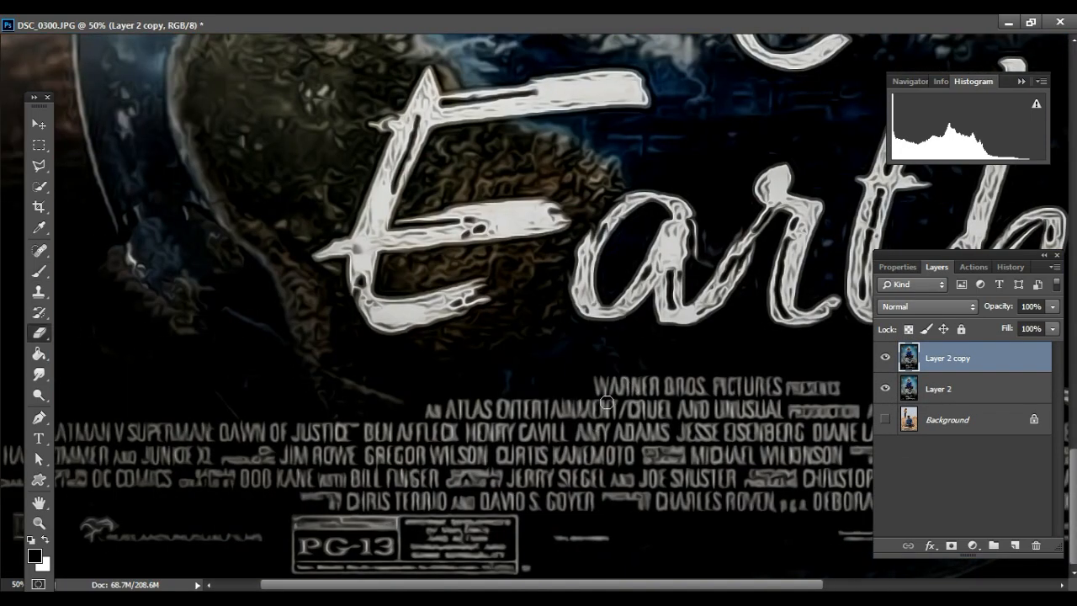
{"action": "left_click", "coordinate": [1030, 26]}
{"action": "left_click", "coordinate": [520, 111]}
{"action": "mouse_move", "coordinate": [140, 444]}
{"action": "left_mouse_down"}
{"action": "mouse_move", "coordinate": [371, 381]}
{"action": "mouse_move", "coordinate": [220, 458]}
{"action": "mouse_move", "coordinate": [529, 475]}
{"action": "mouse_move", "coordinate": [642, 497]}
{"action": "mouse_move", "coordinate": [323, 527]}
{"action": "left_mouse_up"}
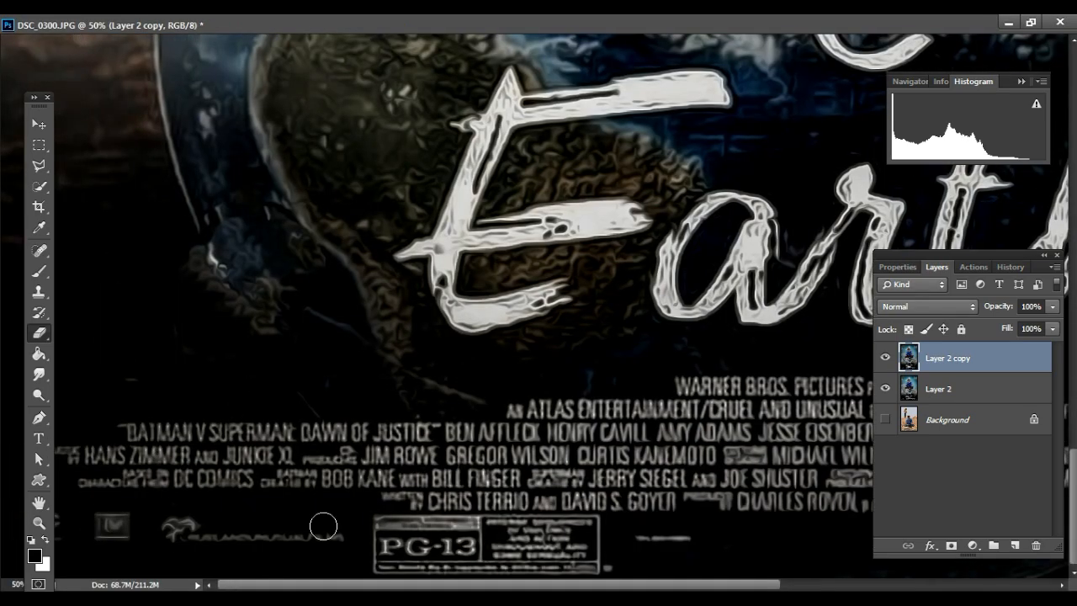
{"action": "left_click_drag", "start_coordinate": [706, 484], "coordinate": [298, 490]}
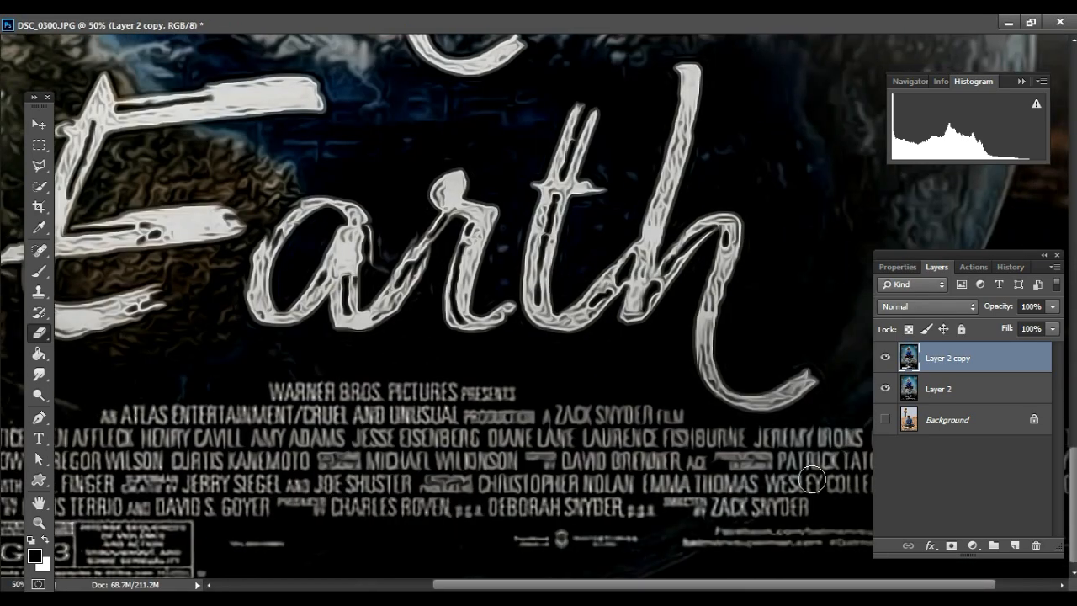
Erase the oil paint effect from the Earth title lettering and the remaining credits on Layer 2 copy.
{"action": "mouse_move", "coordinate": [812, 480]}
{"action": "left_mouse_down"}
{"action": "mouse_move", "coordinate": [656, 244]}
{"action": "mouse_move", "coordinate": [564, 193]}
{"action": "mouse_move", "coordinate": [456, 179]}
{"action": "mouse_move", "coordinate": [343, 233]}
{"action": "mouse_move", "coordinate": [265, 307]}
{"action": "left_mouse_up"}
{"action": "left_click_drag", "start_coordinate": [604, 318], "coordinate": [967, 366]}
{"action": "mouse_move", "coordinate": [382, 298]}
{"action": "left_mouse_down"}
{"action": "mouse_move", "coordinate": [523, 351]}
{"action": "mouse_move", "coordinate": [446, 272]}
{"action": "mouse_move", "coordinate": [431, 178]}
{"action": "mouse_move", "coordinate": [415, 265]}
{"action": "left_mouse_up"}
{"action": "left_click_drag", "start_coordinate": [715, 455], "coordinate": [241, 408]}
{"action": "left_click_drag", "start_coordinate": [943, 258], "coordinate": [450, 291]}
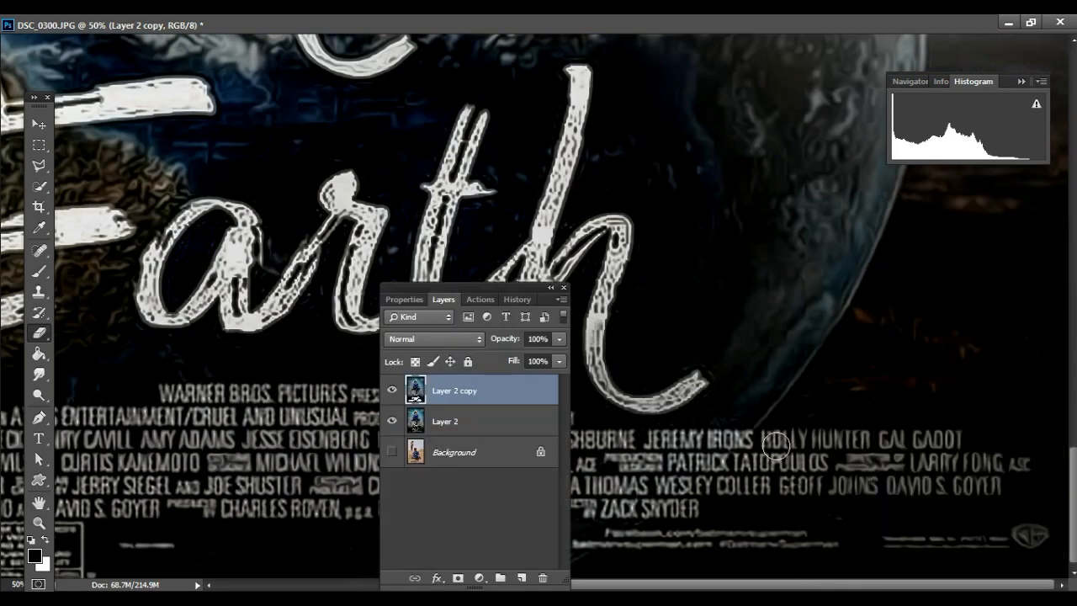
Merge Layer 2 copy down into Layer 2 and put the poster in a floating window.
{"action": "left_click_drag", "start_coordinate": [858, 92], "coordinate": [844, 384]}
{"action": "key", "text": "z"}
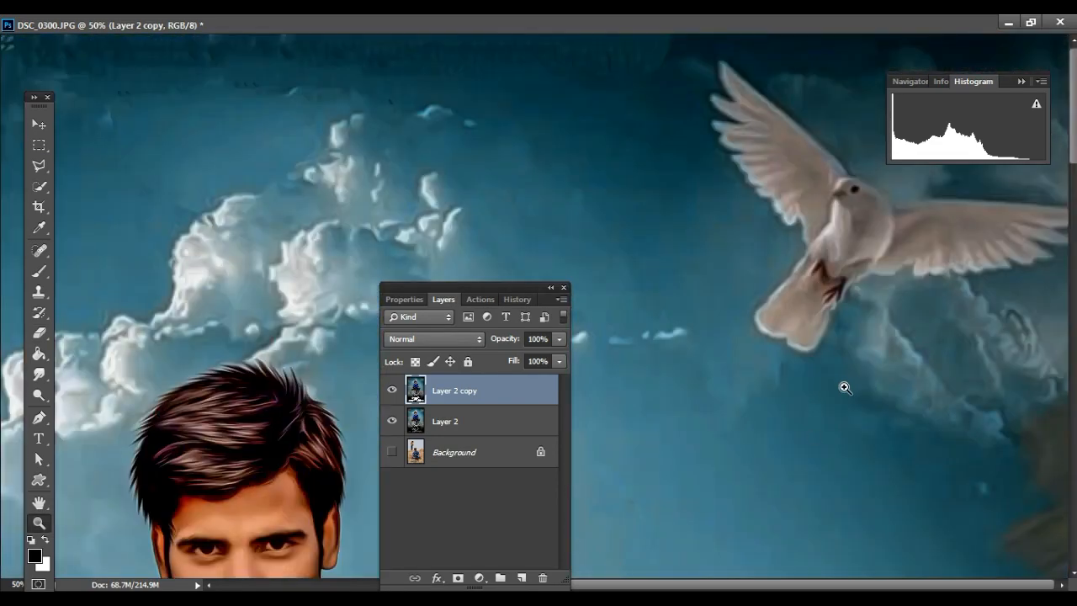
{"action": "left_click", "coordinate": [844, 385], "text": "alt"}
{"action": "left_click", "coordinate": [843, 385], "text": "alt"}
{"action": "left_click", "coordinate": [844, 384], "text": "alt"}
{"action": "left_click", "coordinate": [844, 385], "text": "alt"}
{"action": "left_click_drag", "start_coordinate": [475, 288], "coordinate": [885, 288]}
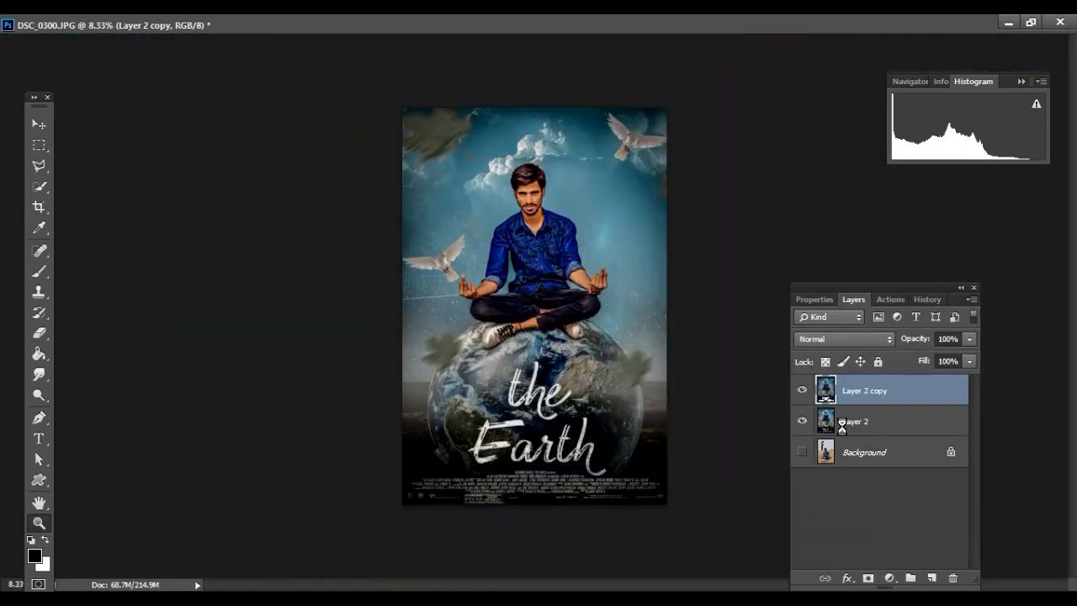
{"action": "left_click", "coordinate": [1030, 23]}
Open the logo PNG from the editzz folder.
{"action": "key", "text": "ctrl+o"}
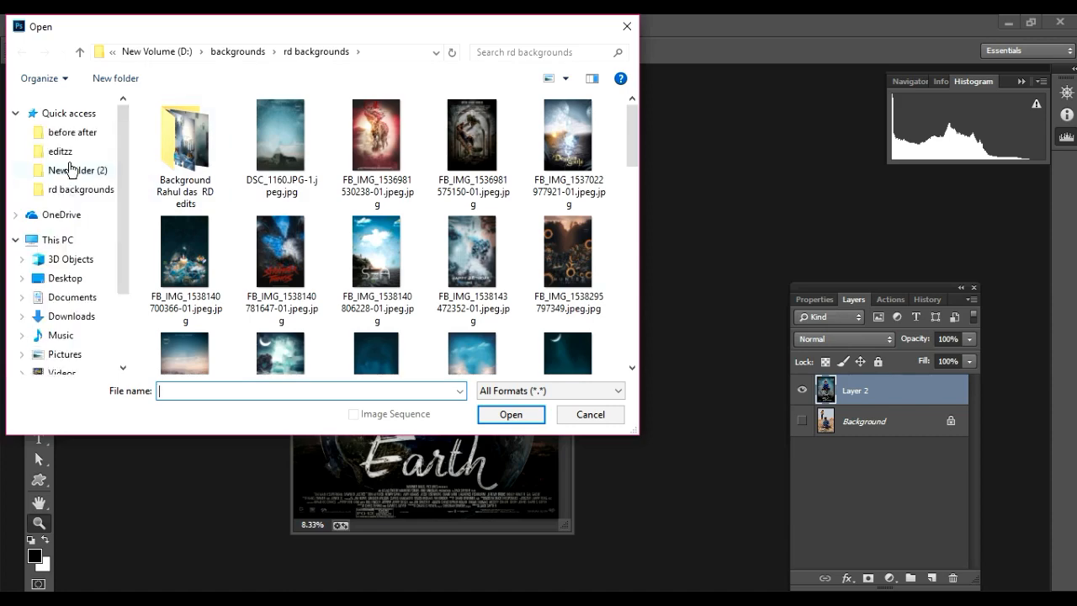
{"action": "left_click", "coordinate": [61, 152]}
{"action": "left_click", "coordinate": [350, 180]}
{"action": "key", "text": "n"}
{"action": "left_click", "coordinate": [183, 236]}
{"action": "left_click", "coordinate": [510, 413]}
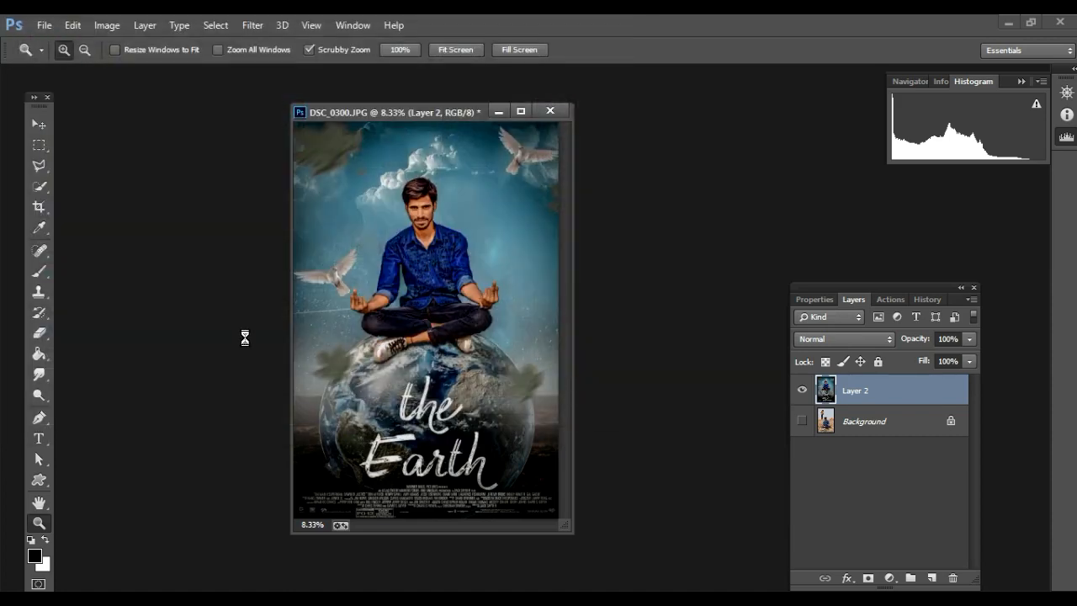
Copy the logo onto the poster and scale it down to a small mark in the sky beside the man's shoulder.
{"action": "left_click_drag", "start_coordinate": [244, 337], "coordinate": [462, 241]}
{"action": "key", "text": "ctrl+t"}
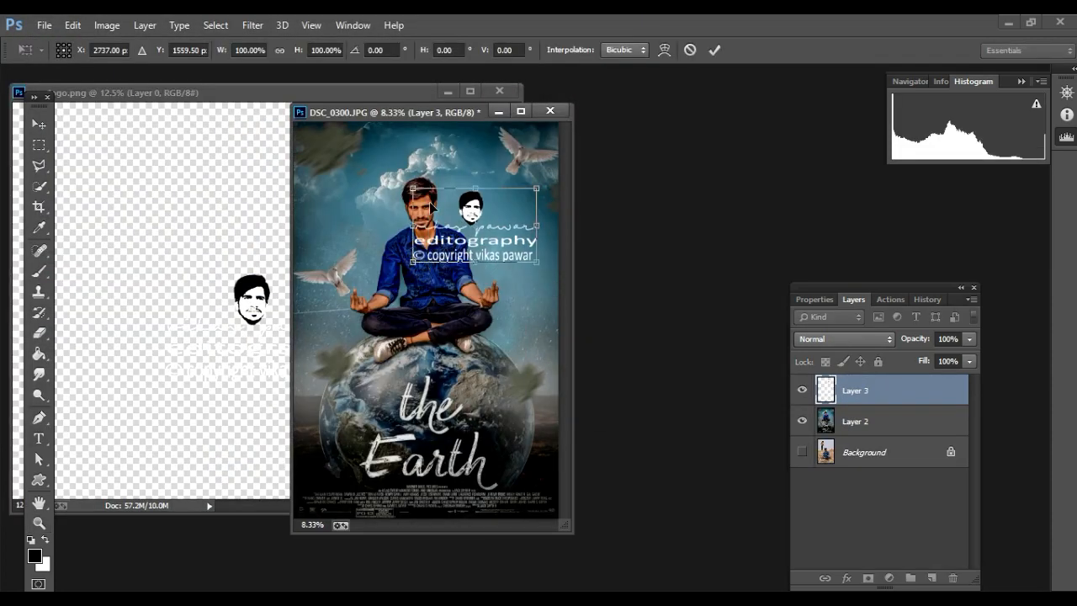
{"action": "left_click_drag", "start_coordinate": [410, 192], "coordinate": [507, 215]}
{"action": "key", "text": "Return"}
{"action": "key", "text": "ctrl+t"}
{"action": "key", "text": "Return"}
Merge the logo layer with Layer 2 and delete the hidden Background layer.
{"action": "right_click", "coordinate": [885, 390]}
{"action": "left_click", "coordinate": [639, 483]}
{"action": "left_click", "coordinate": [860, 427]}
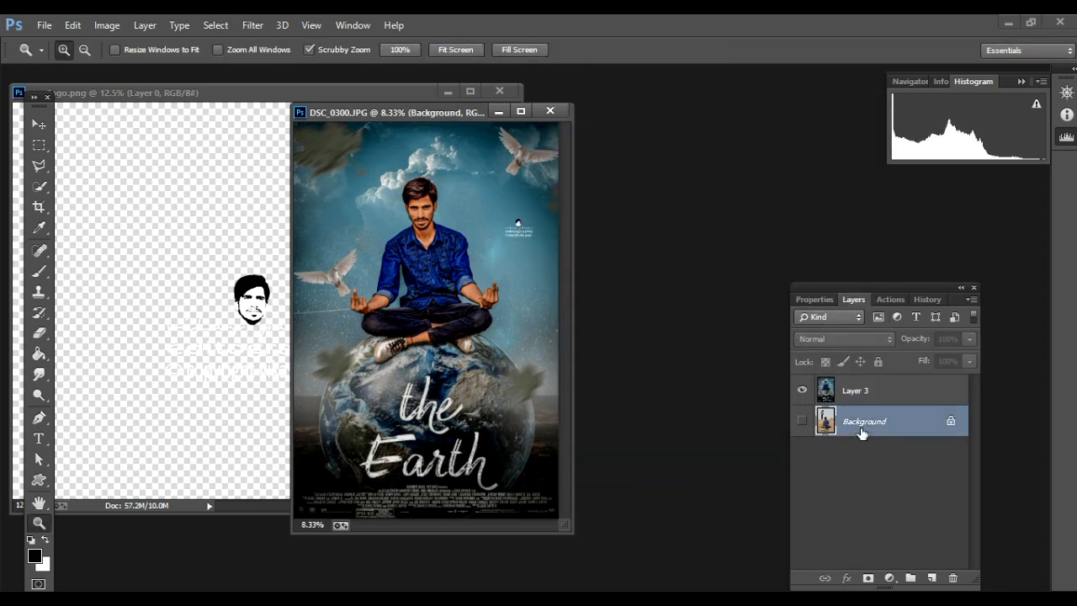
{"action": "key", "text": "Delete"}
Apply the Color Efex Pro 3.0 Vignette filter to the poster with its preset values.
{"action": "left_click", "coordinate": [261, 28]}
{"action": "mouse_move", "coordinate": [361, 448]}
{"action": "left_click", "coordinate": [519, 448]}
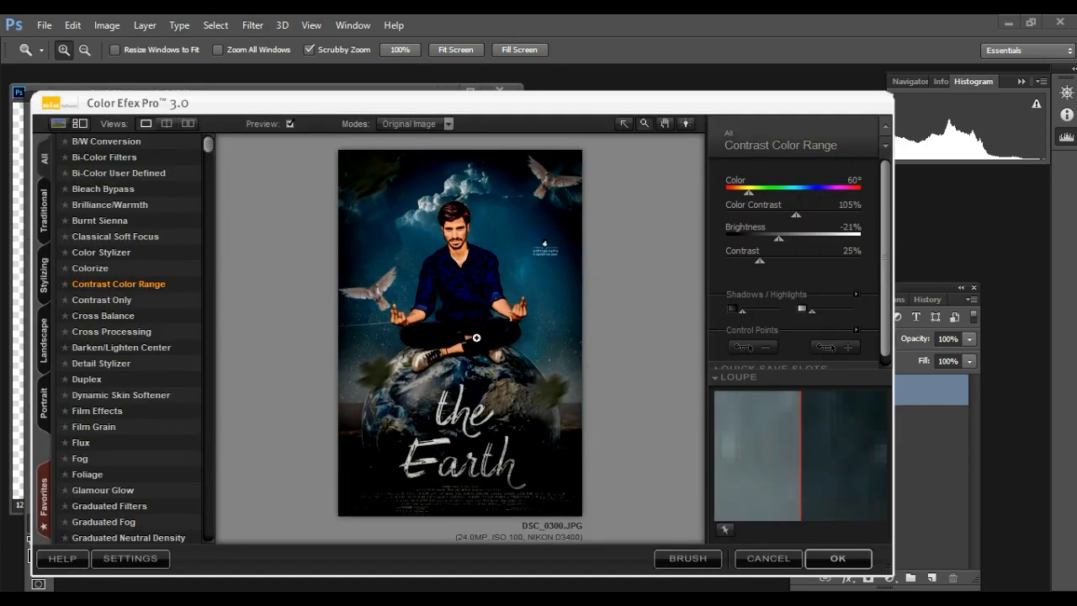
{"action": "left_click_drag", "start_coordinate": [209, 150], "coordinate": [212, 532]}
{"action": "left_click", "coordinate": [91, 504]}
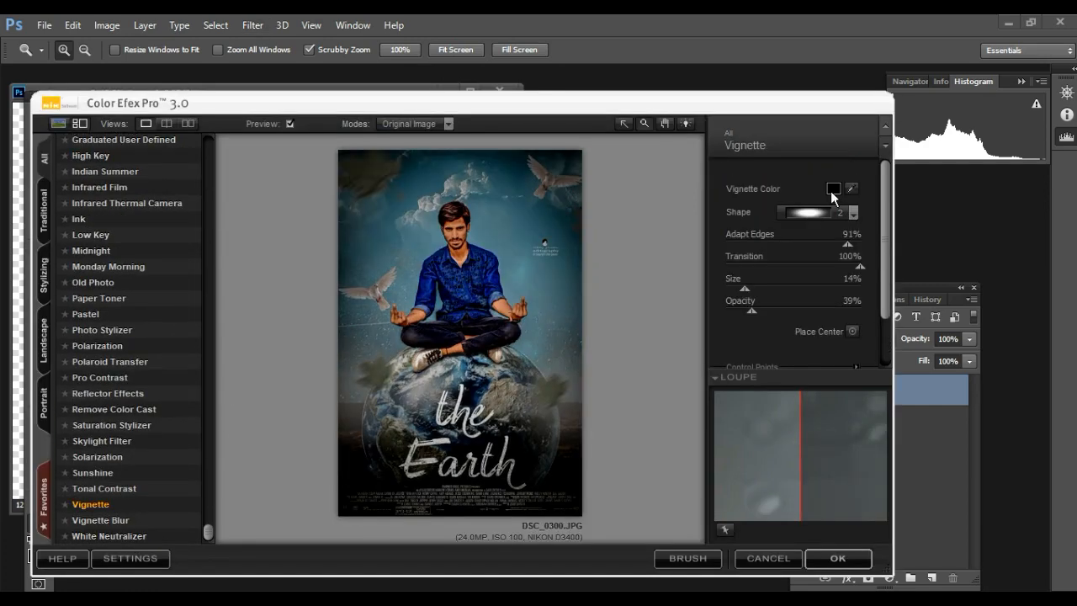
{"action": "left_click", "coordinate": [837, 559]}
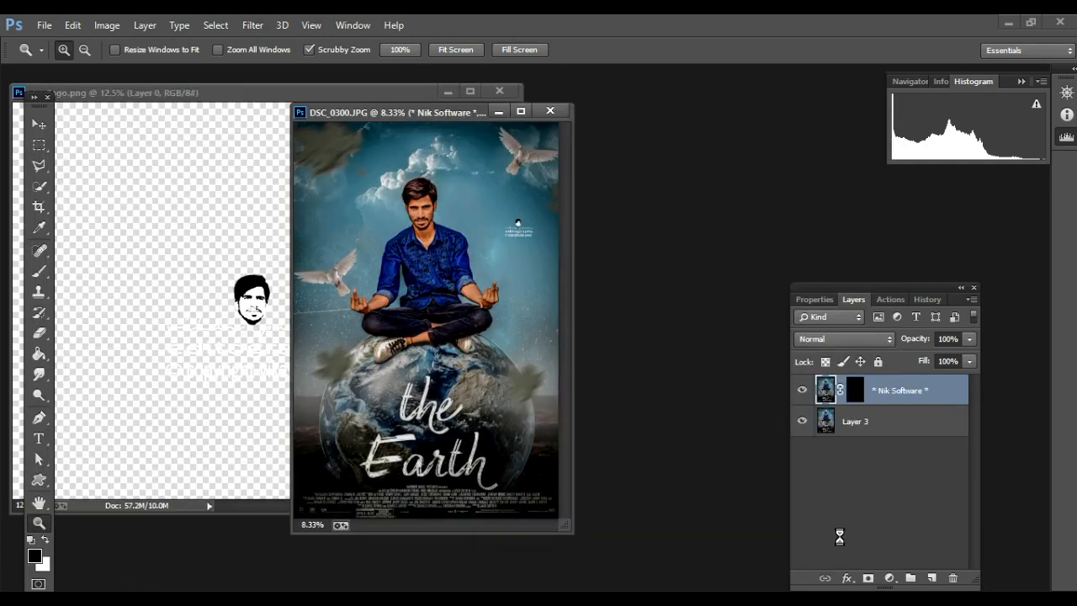
Close the logo file and flatten the poster into a single Background layer.
{"action": "left_click", "coordinate": [269, 94]}
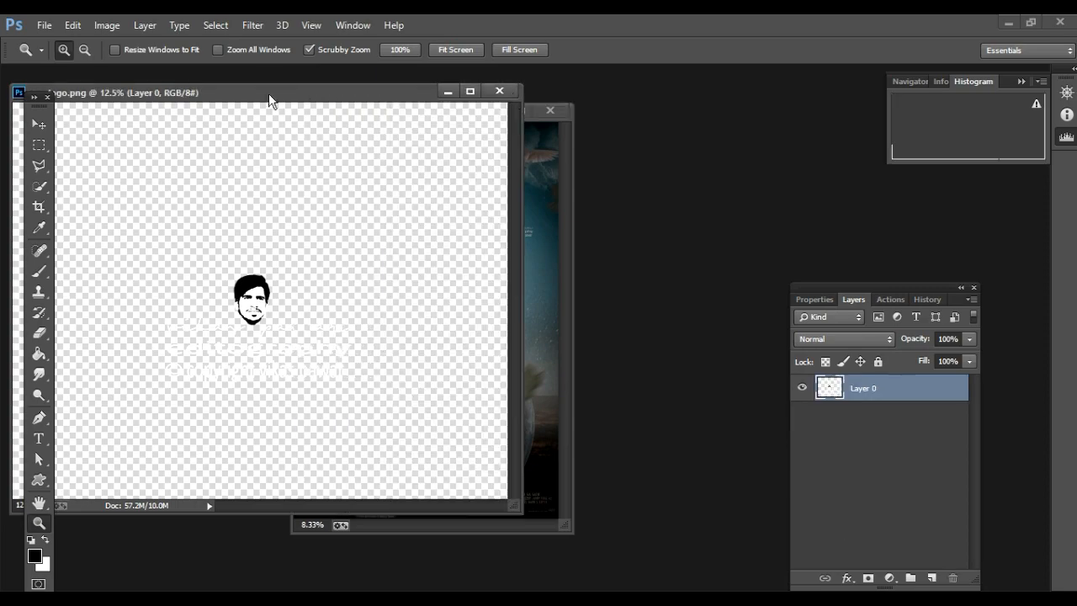
{"action": "left_click", "coordinate": [499, 91]}
{"action": "right_click", "coordinate": [882, 400]}
{"action": "left_click", "coordinate": [631, 498]}
Smooth the poster with the Imagenomic Portraiture filter using the Default preset.
{"action": "left_click", "coordinate": [253, 26]}
{"action": "mouse_move", "coordinate": [451, 421]}
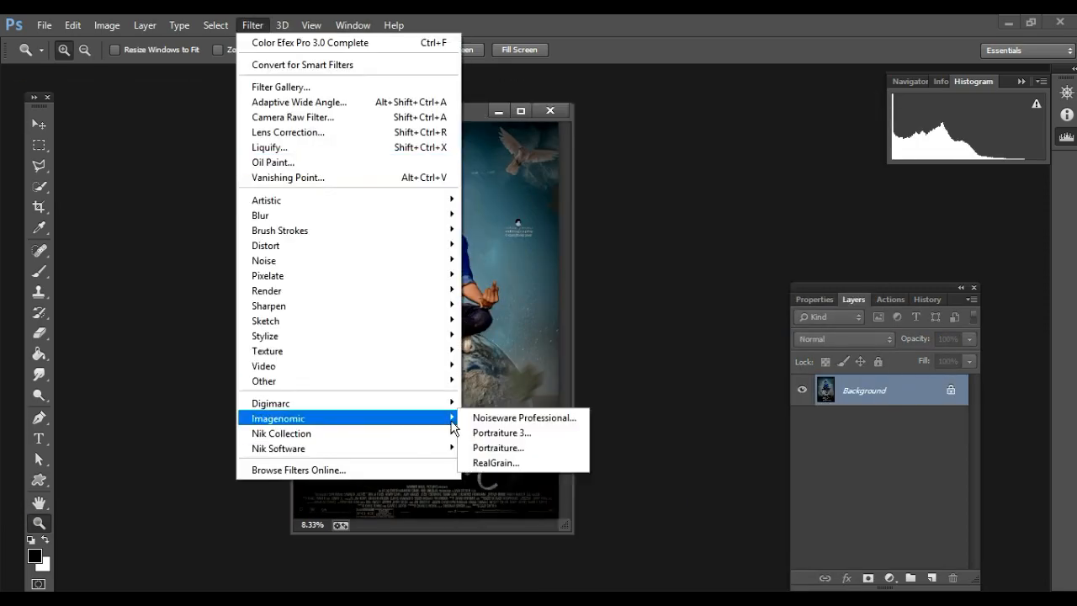
{"action": "left_click", "coordinate": [469, 437]}
{"action": "scroll", "coordinate": [565, 328], "scroll_direction": "up", "scroll_amount": 3}
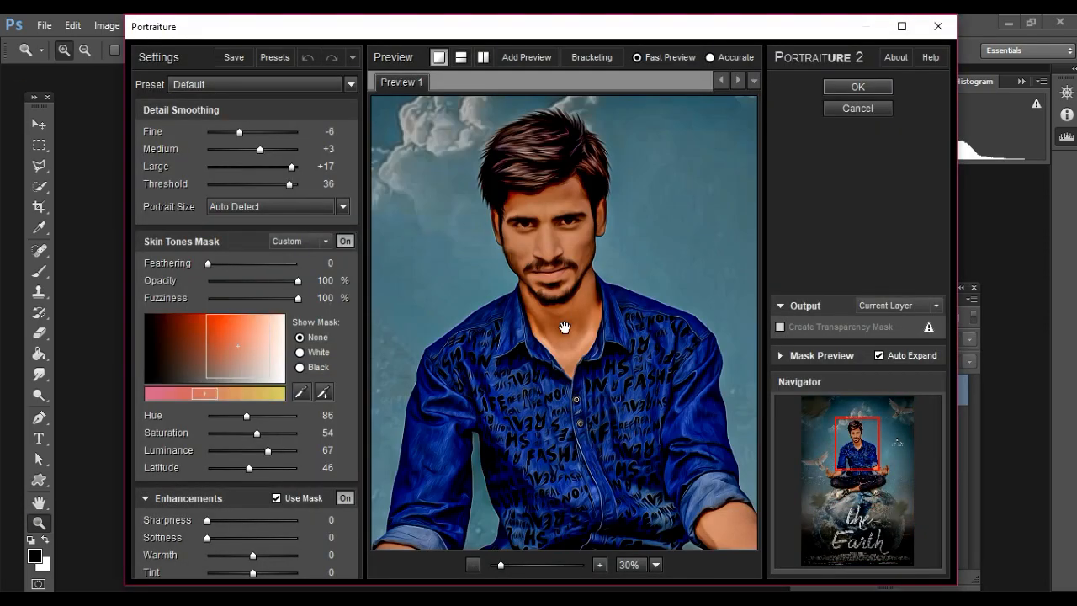
{"action": "left_click", "coordinate": [857, 87]}
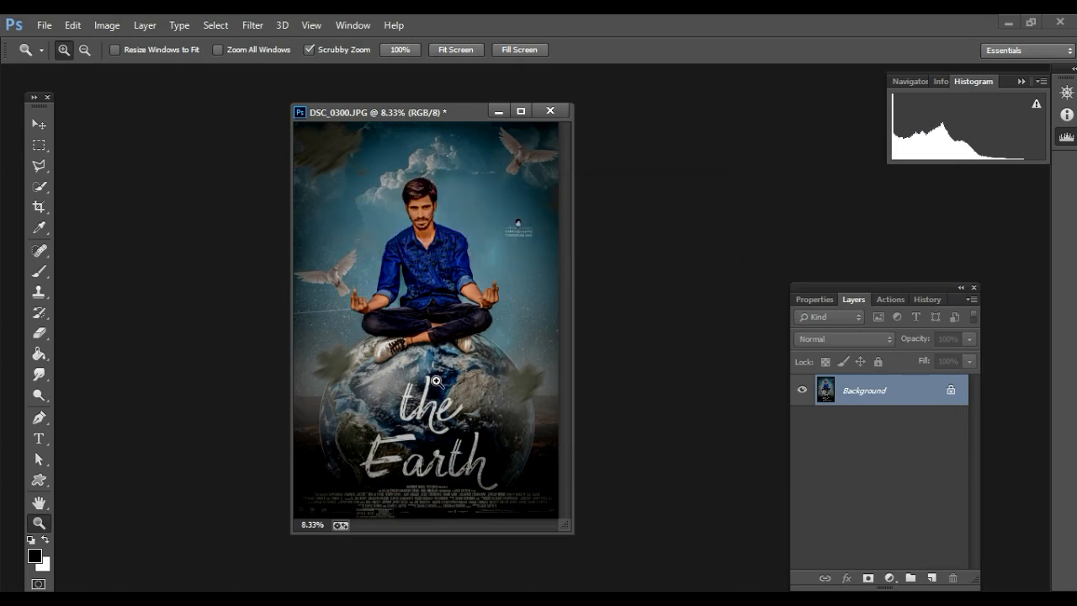
Save the poster as the JPEG -IMG_0889.JPG-.JPG in the my picss folder.
{"action": "key", "text": "ctrl+shift+s"}
{"action": "scroll", "coordinate": [71, 159], "scroll_direction": "up", "scroll_amount": 1}
{"action": "left_click", "coordinate": [62, 119]}
{"action": "double_click", "coordinate": [171, 141]}
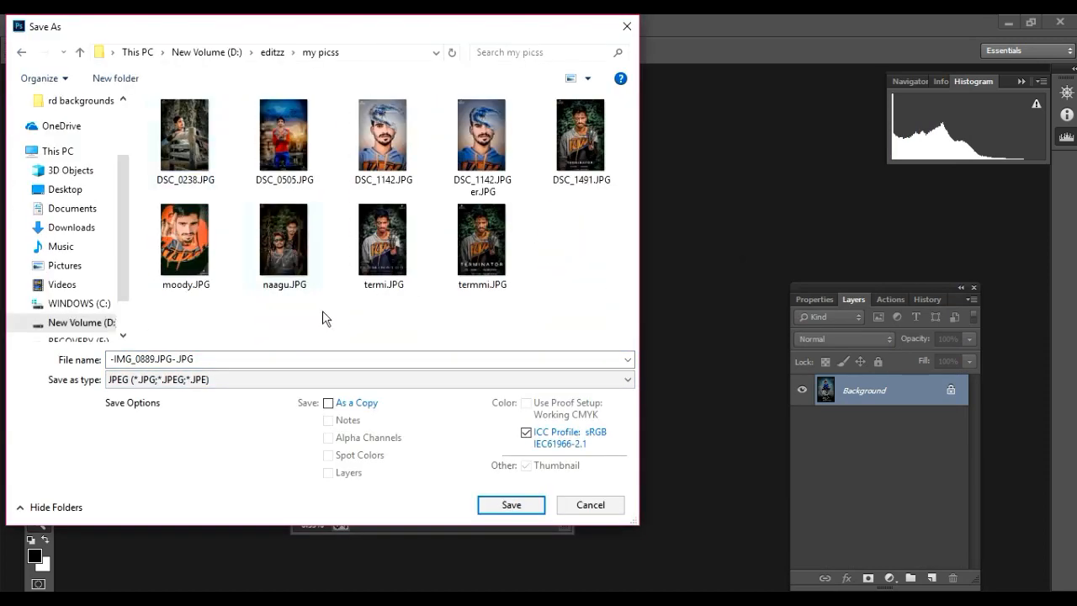
{"action": "left_click", "coordinate": [510, 505]}
{"action": "left_click", "coordinate": [728, 187]}
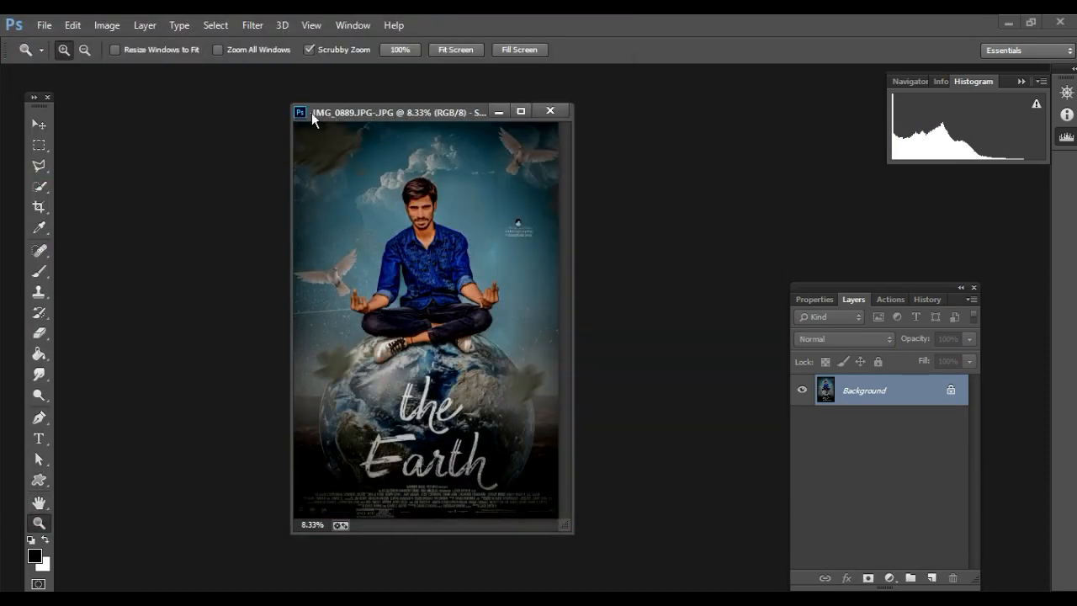
Add a black text layer reading "haters" in the sky below the logo.
{"action": "left_click_drag", "start_coordinate": [292, 106], "coordinate": [221, 92]}
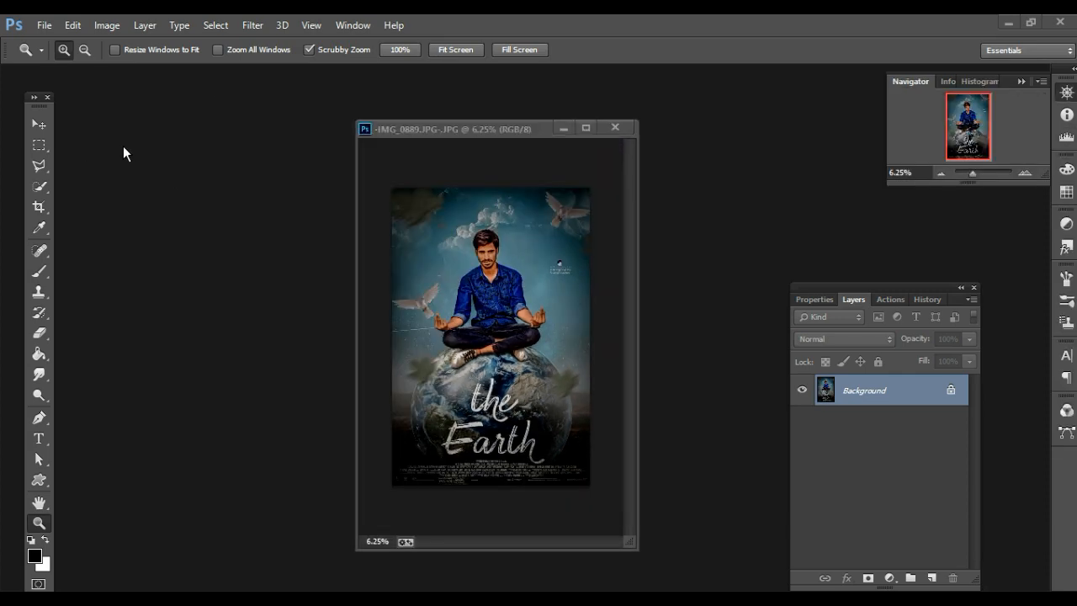
{"action": "left_click", "coordinate": [582, 128]}
{"action": "scroll", "coordinate": [611, 283], "scroll_direction": "up", "scroll_amount": 3}
{"action": "scroll", "coordinate": [611, 283], "scroll_direction": "up", "scroll_amount": 1}
{"action": "left_click_drag", "start_coordinate": [875, 287], "coordinate": [975, 324]}
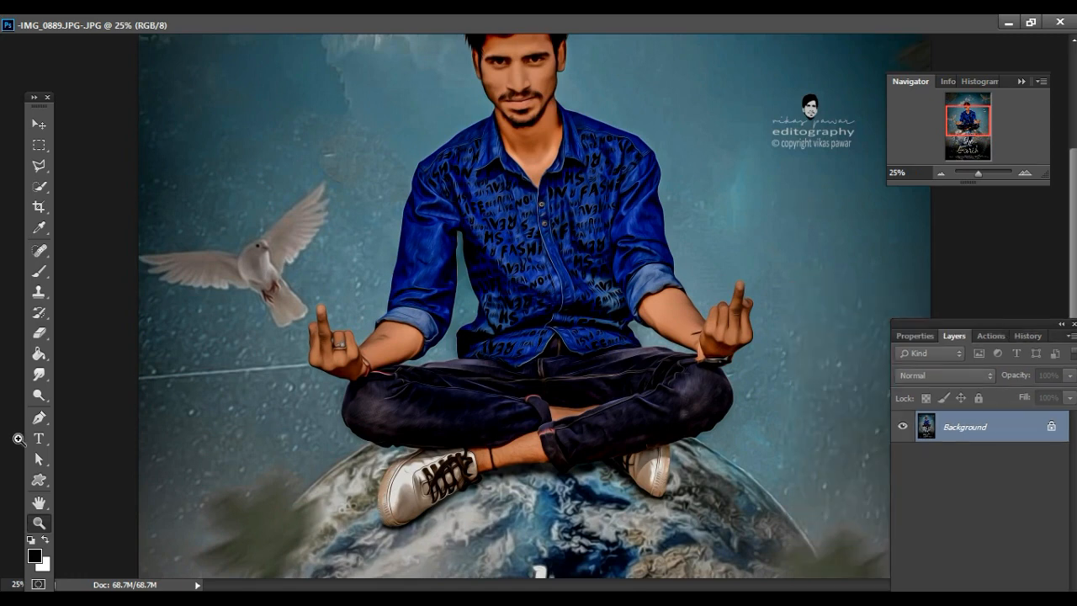
{"action": "left_click", "coordinate": [796, 204]}
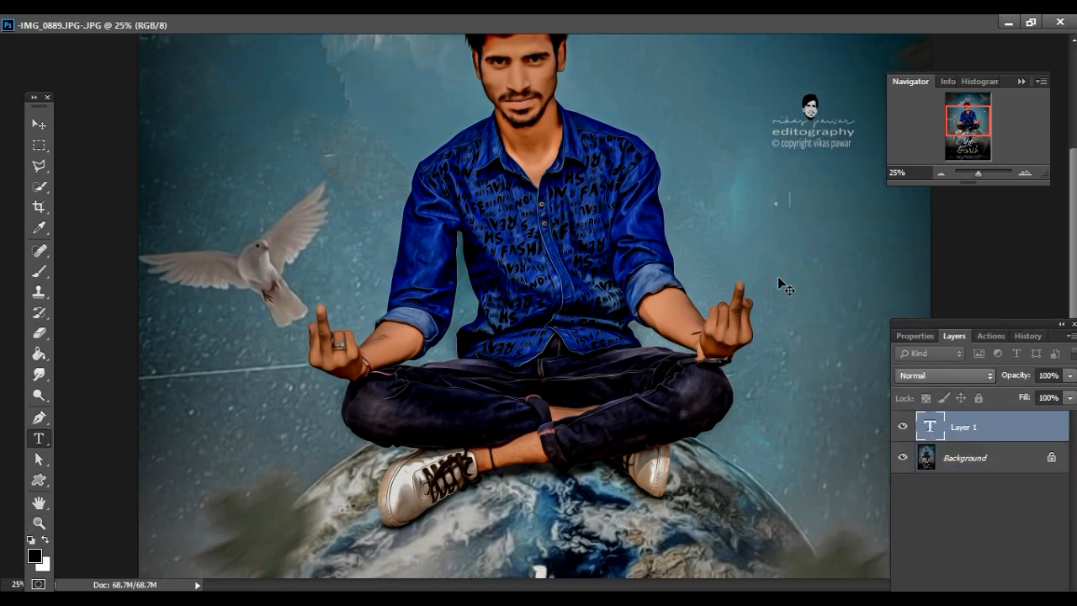
{"action": "type", "text": "HATERS"}
{"action": "left_click_drag", "start_coordinate": [790, 208], "coordinate": [873, 220]}
{"action": "key", "text": "ctrl+Return"}
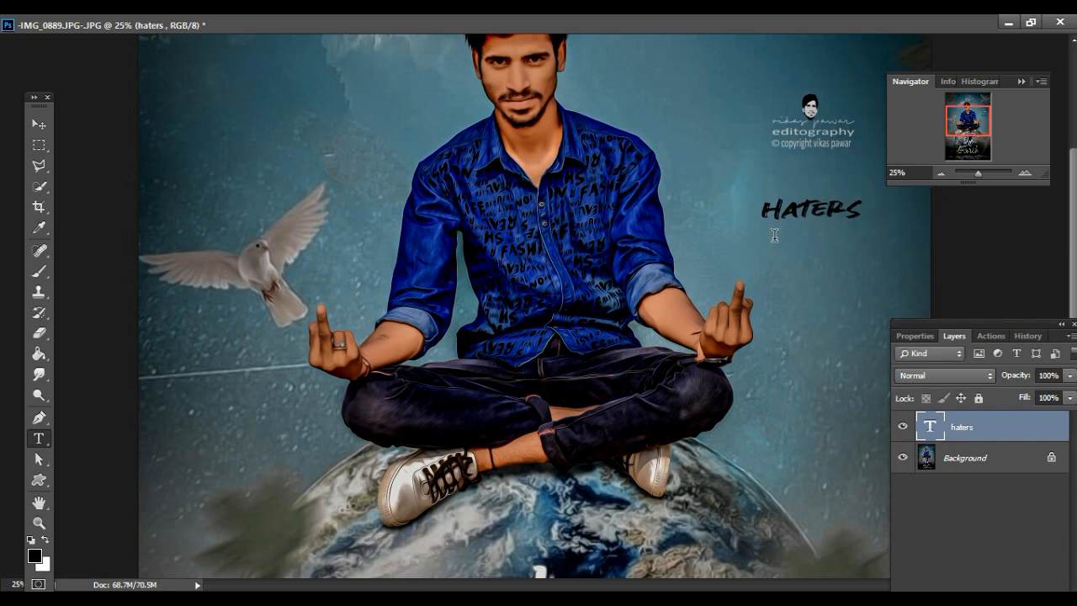
Add separate text layers reading "make", "me" and "famous", stacked below "haters".
{"action": "left_click", "coordinate": [774, 236]}
{"action": "type", "text": "mak"}
{"action": "left_click_drag", "start_coordinate": [786, 241], "coordinate": [841, 258]}
{"action": "left_click_drag", "start_coordinate": [818, 248], "coordinate": [832, 293]}
{"action": "key", "text": "ctrl+Return"}
{"action": "type", "text": "me"}
{"action": "left_click_drag", "start_coordinate": [823, 275], "coordinate": [818, 266]}
{"action": "left_click", "coordinate": [776, 295]}
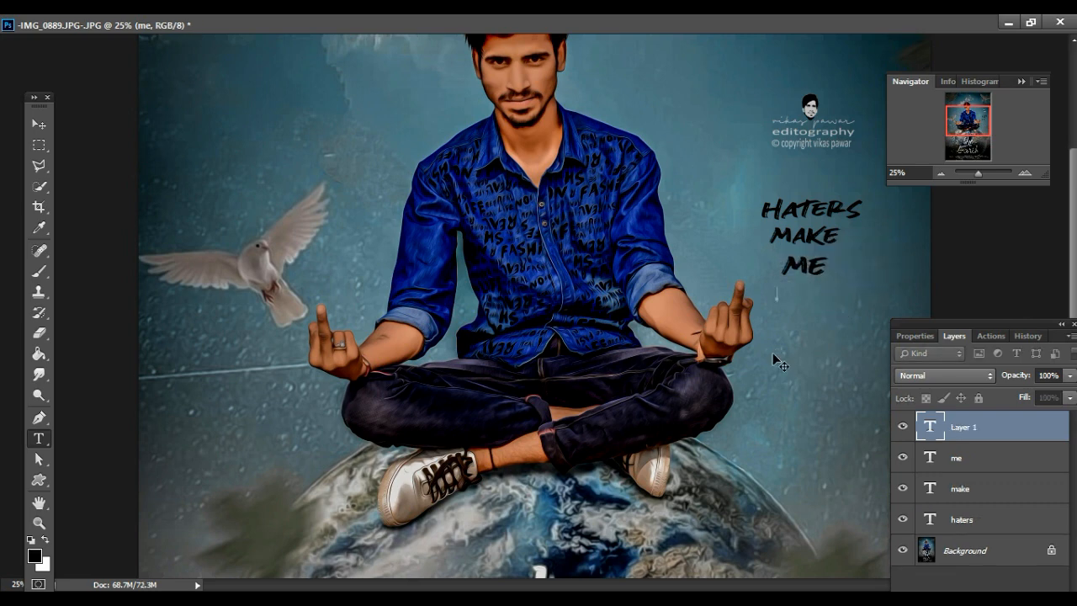
{"action": "left_click_drag", "start_coordinate": [798, 301], "coordinate": [845, 301]}
{"action": "key", "text": "Return"}
Nudge the famous, haters, make and me text layers to the right so the words line up around one centre.
{"action": "key", "text": "ctrl+shift+Right"}
{"action": "key", "text": "ctrl+shift+Right"}
{"action": "key", "text": "ctrl+shift+Right"}
{"action": "key", "text": "ctrl+shift+Right"}
{"action": "key", "text": "ctrl+shift+Right"}
{"action": "key", "text": "ctrl+shift+Right"}
{"action": "key", "text": "ctrl+shift+Right"}
{"action": "key", "text": "ctrl+shift+Right"}
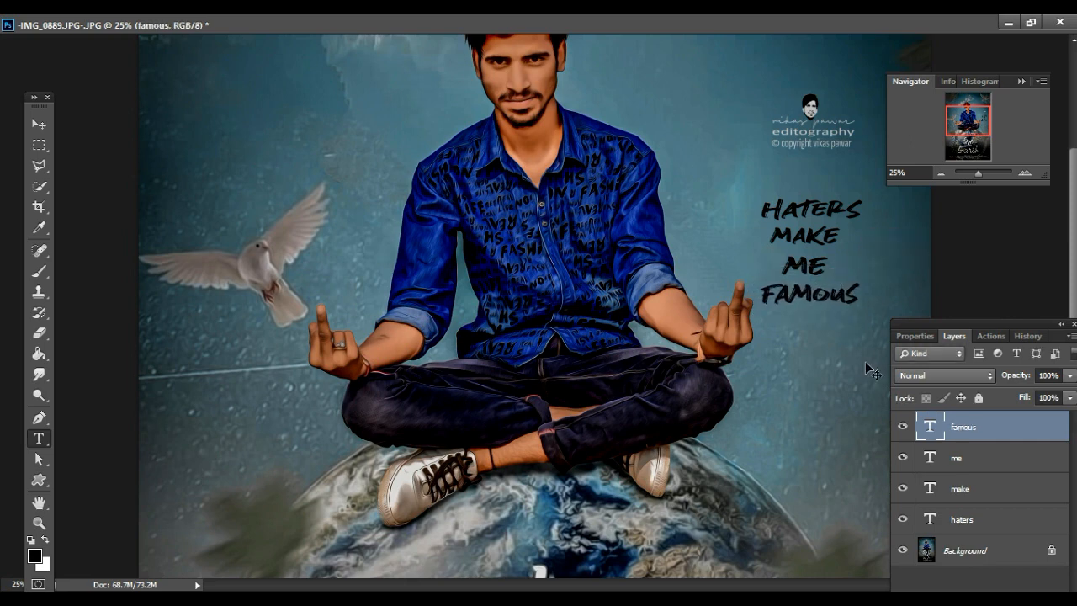
{"action": "left_click", "coordinate": [965, 520]}
{"action": "key", "text": "ctrl+shift+Right"}
{"action": "key", "text": "ctrl+shift+Right"}
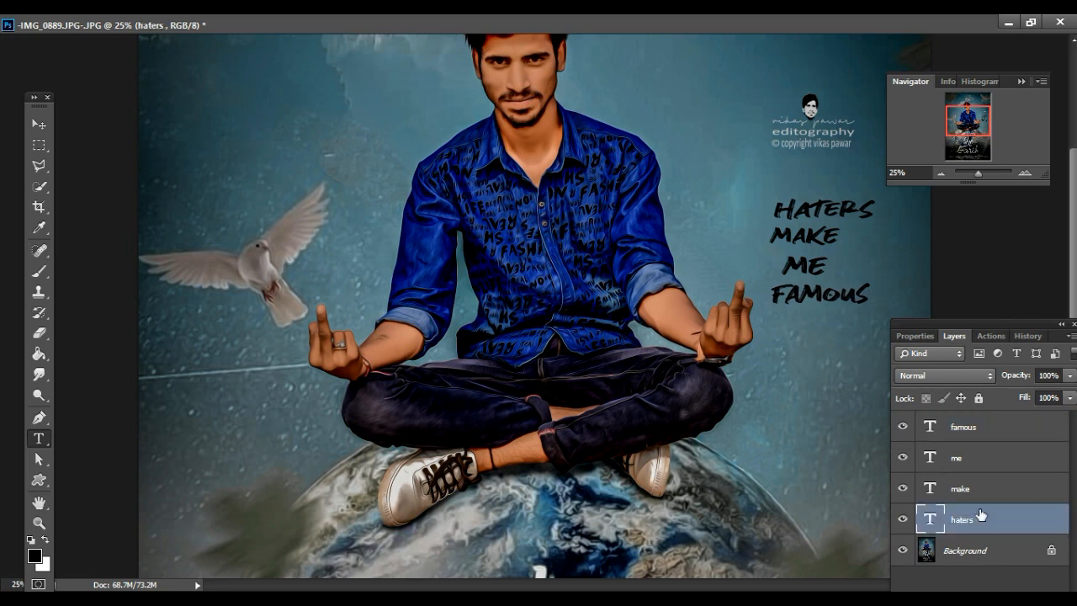
{"action": "left_click", "coordinate": [973, 488]}
{"action": "left_click", "coordinate": [974, 455]}
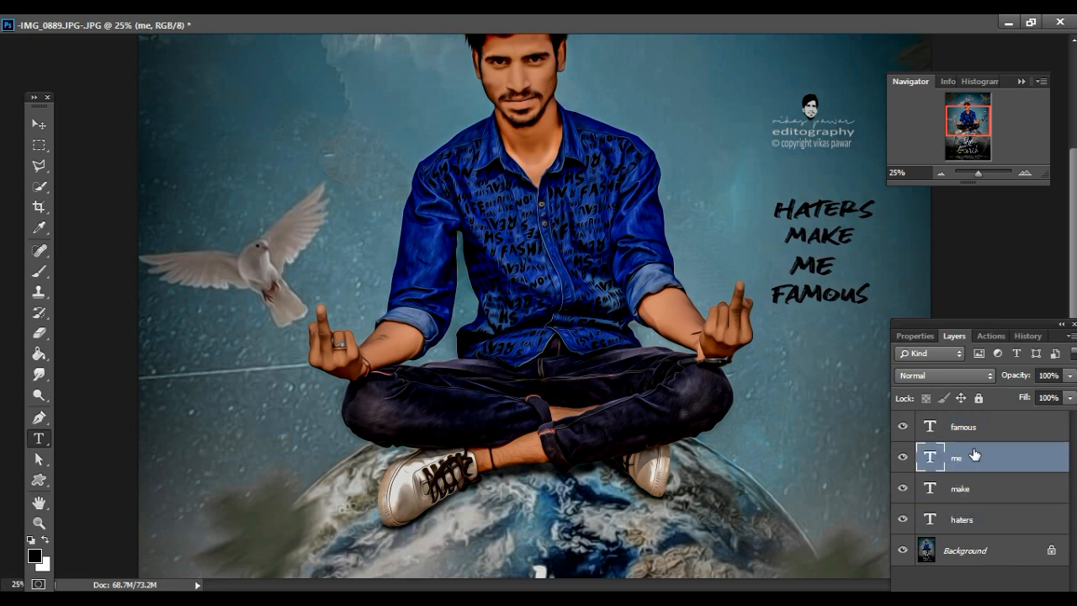
{"action": "left_click", "coordinate": [1030, 23]}
{"action": "double_click", "coordinate": [219, 213]}
{"action": "scroll", "coordinate": [78, 138], "scroll_direction": "up", "scroll_amount": 1}
{"action": "left_click", "coordinate": [77, 139]}
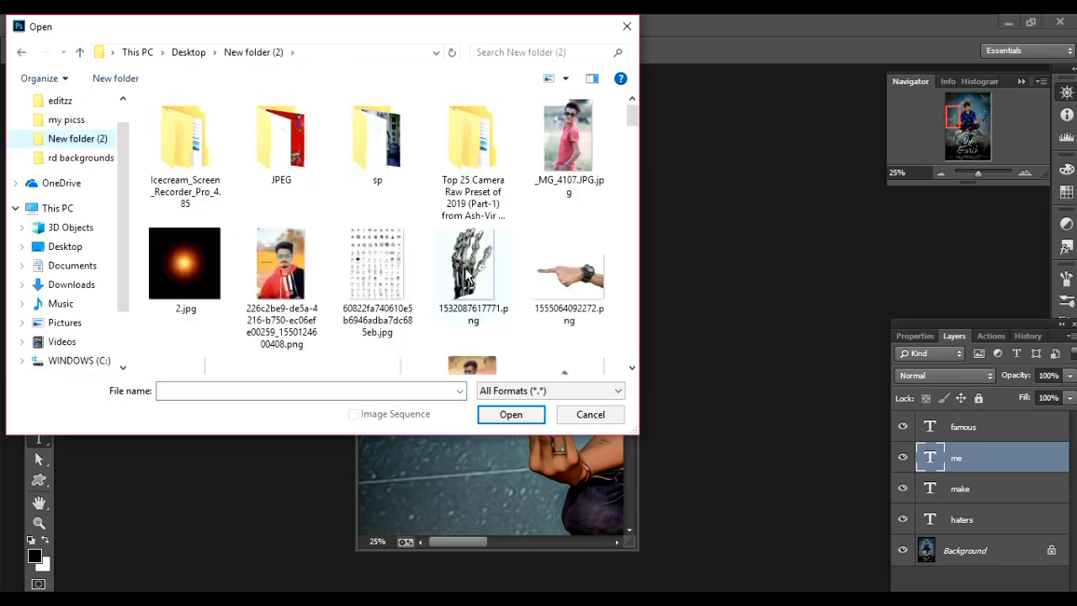
{"action": "left_click_drag", "start_coordinate": [631, 116], "coordinate": [624, 356]}
{"action": "scroll", "coordinate": [626, 321], "scroll_direction": "up", "scroll_amount": 1}
{"action": "scroll", "coordinate": [626, 321], "scroll_direction": "up", "scroll_amount": 5}
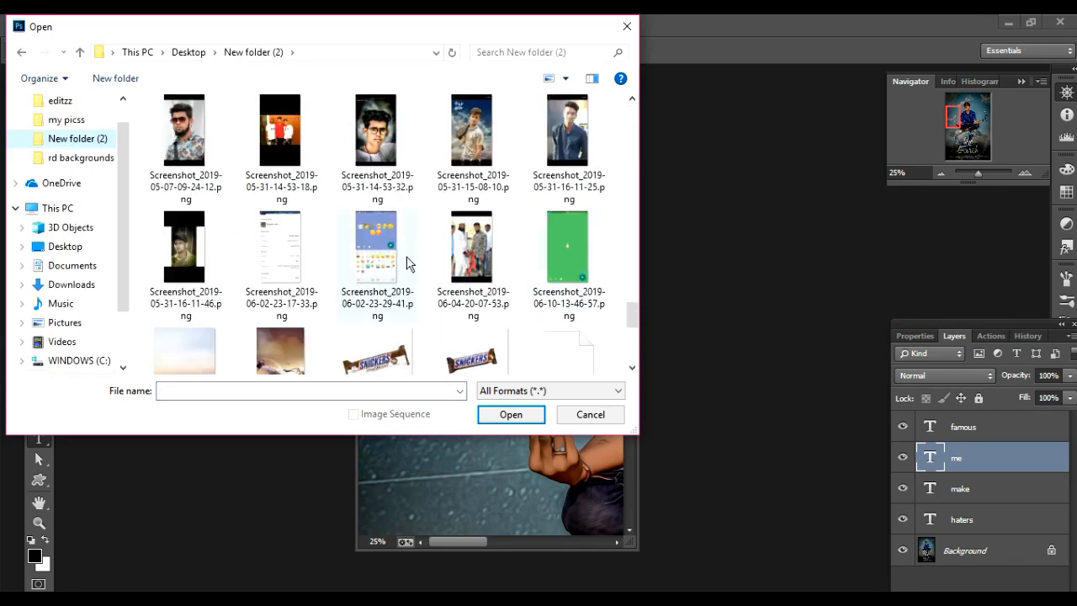
{"action": "left_click", "coordinate": [409, 261]}
{"action": "left_click", "coordinate": [632, 98]}
{"action": "scroll", "coordinate": [631, 300], "scroll_direction": "down", "scroll_amount": 3}
{"action": "left_click", "coordinate": [564, 300], "text": "ctrl"}
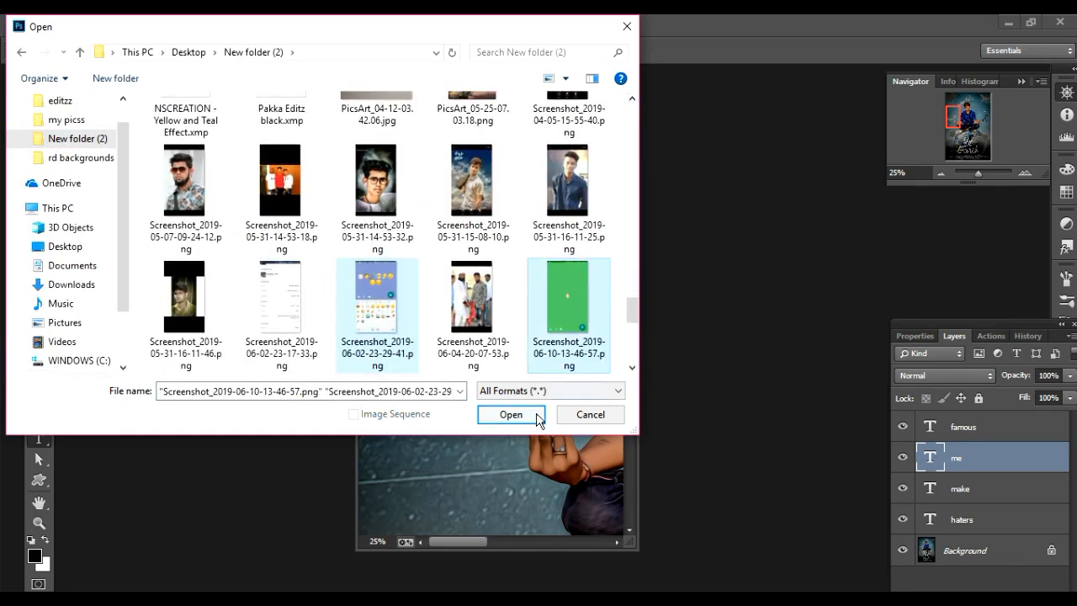
{"action": "left_click", "coordinate": [535, 413]}
Copy a rectangular area around the finger emoji from the green screenshot into the poster as a new layer.
{"action": "key", "text": "m"}
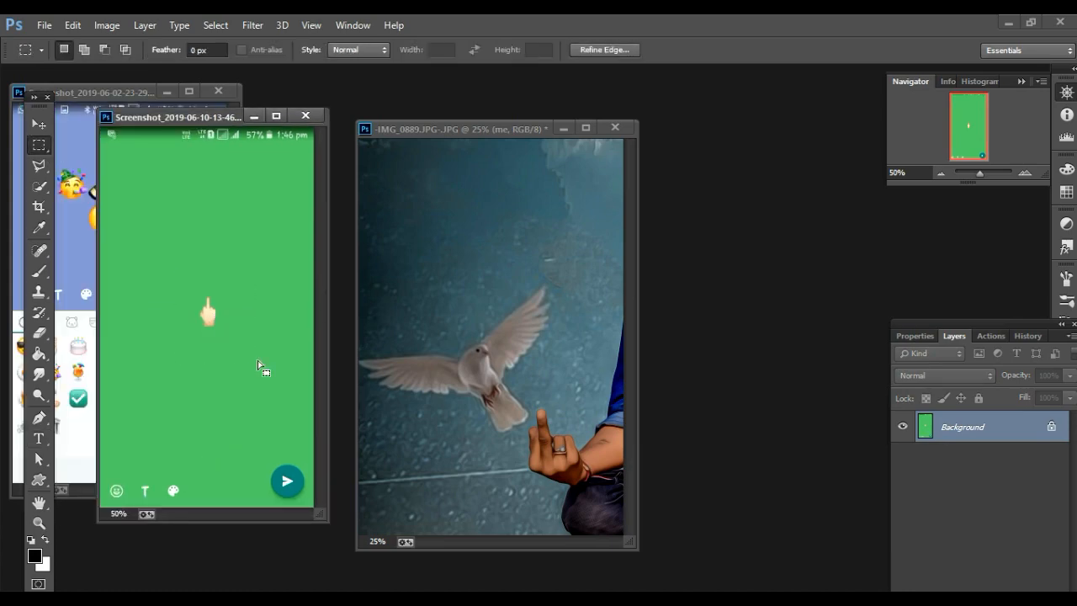
{"action": "left_click_drag", "start_coordinate": [257, 360], "coordinate": [173, 271]}
{"action": "right_click", "coordinate": [211, 320]}
{"action": "left_click", "coordinate": [286, 380]}
{"action": "left_click", "coordinate": [903, 455]}
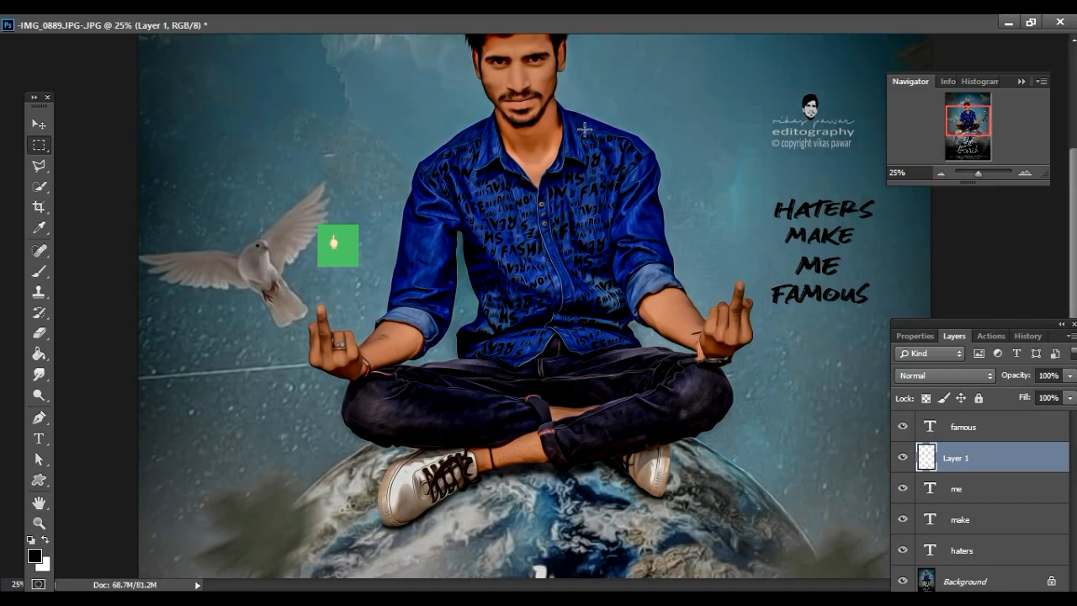
Remove the green background around the finger emoji with an enlarged Background Eraser brush.
{"action": "right_click", "coordinate": [44, 337]}
{"action": "left_click", "coordinate": [105, 349]}
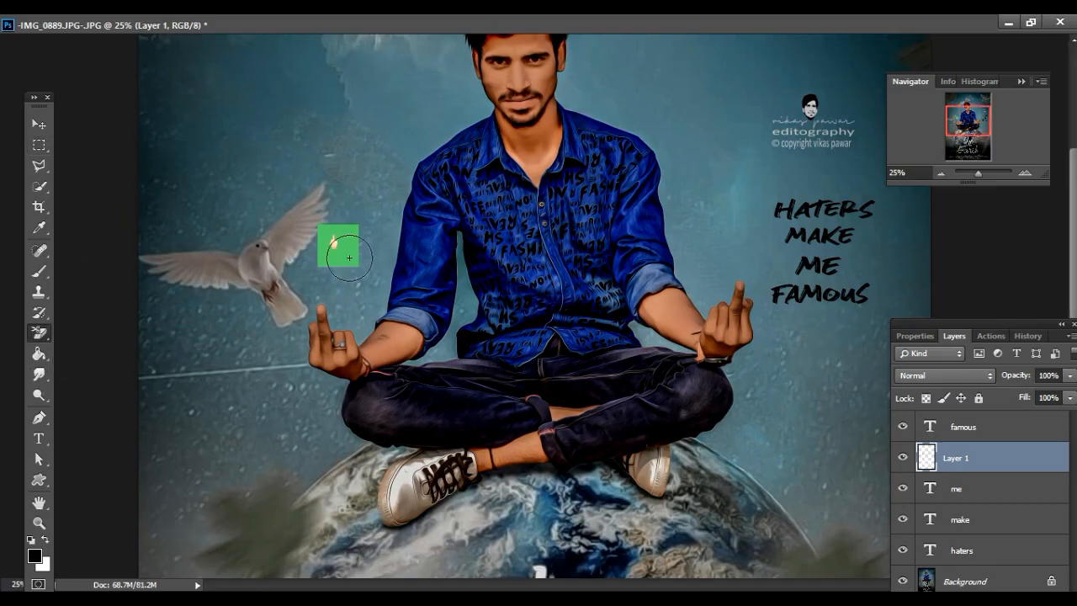
{"action": "key", "text": "bracketright"}
{"action": "key", "text": "bracketright"}
{"action": "key", "text": "bracketright"}
{"action": "key", "text": "bracketright"}
{"action": "left_click", "coordinate": [349, 257]}
Enlarge the finger emoji and place it just right of the word "haters".
{"action": "key", "text": "ctrl+t"}
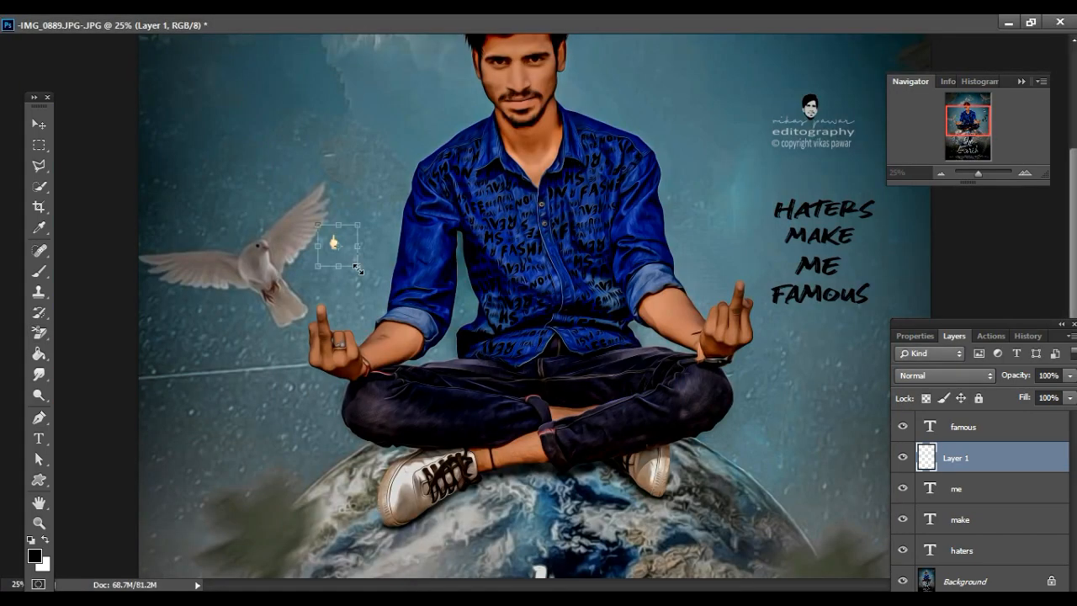
{"action": "left_click_drag", "start_coordinate": [356, 268], "coordinate": [445, 336]}
{"action": "left_click_drag", "start_coordinate": [366, 327], "coordinate": [928, 253]}
{"action": "key", "text": "Return"}
{"action": "key", "text": "e"}
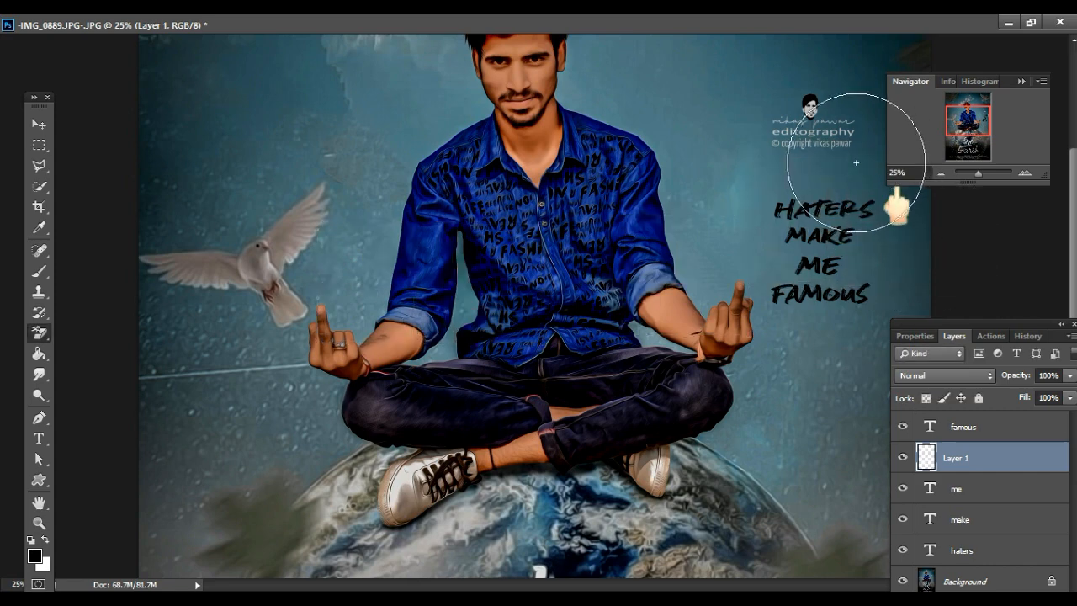
Finish placing the finger emoji beside "haters" and close the green emoji screenshot.
{"action": "left_click", "coordinate": [859, 242], "text": "ctrl+alt"}
{"action": "left_click_drag", "start_coordinate": [827, 185], "coordinate": [809, 205]}
{"action": "key", "text": "Return"}
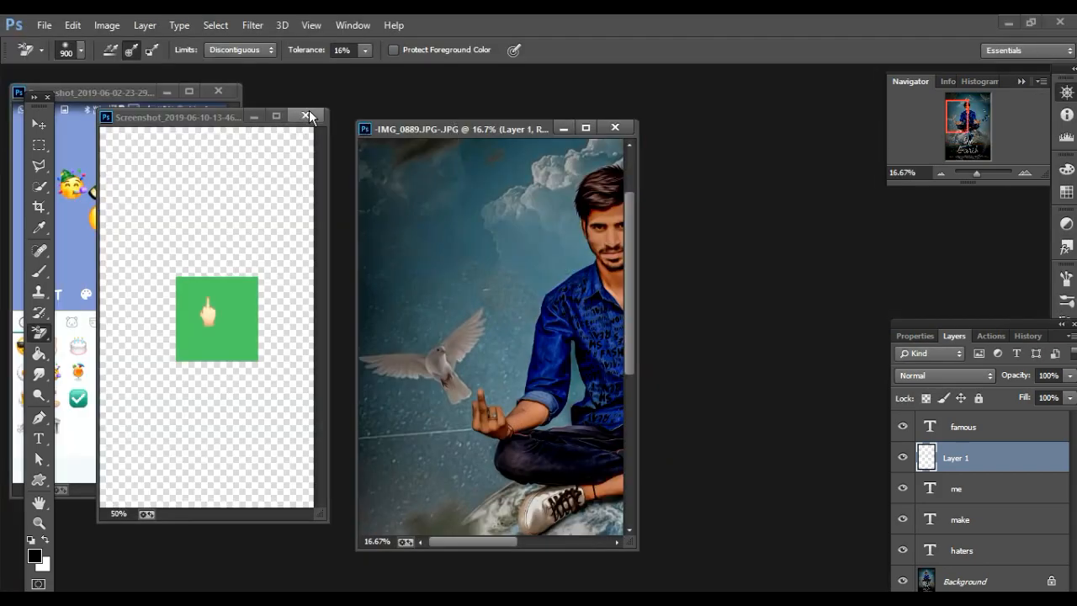
{"action": "left_click", "coordinate": [306, 116]}
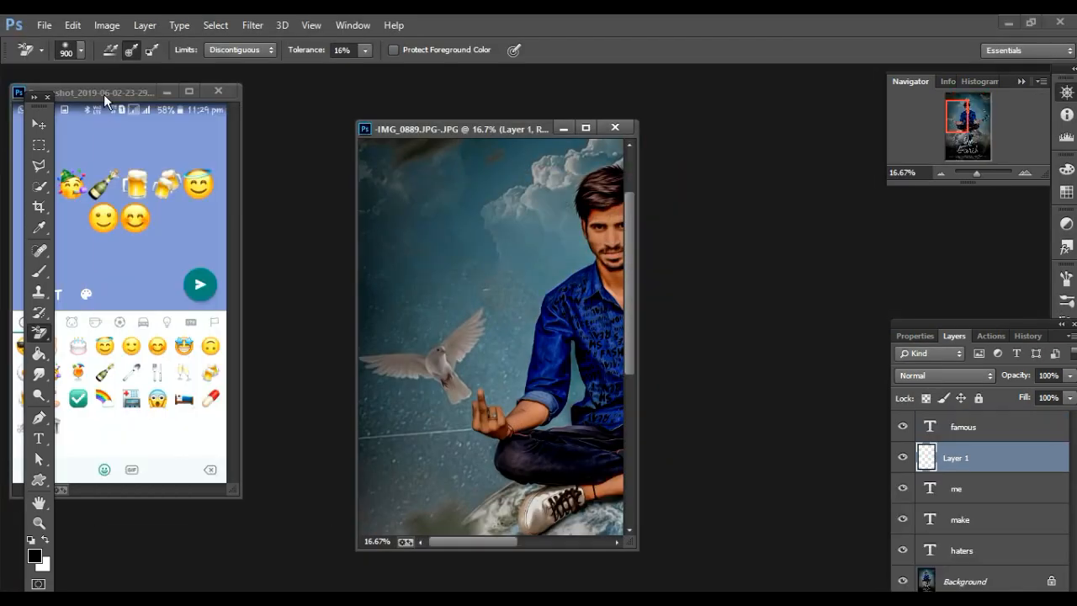
Copy the lower two smiley emojis from the blue screenshot into the poster as a new layer and erase their blue background.
{"action": "left_click_drag", "start_coordinate": [103, 94], "coordinate": [117, 94]}
{"action": "key", "text": "m"}
{"action": "right_click", "coordinate": [157, 229]}
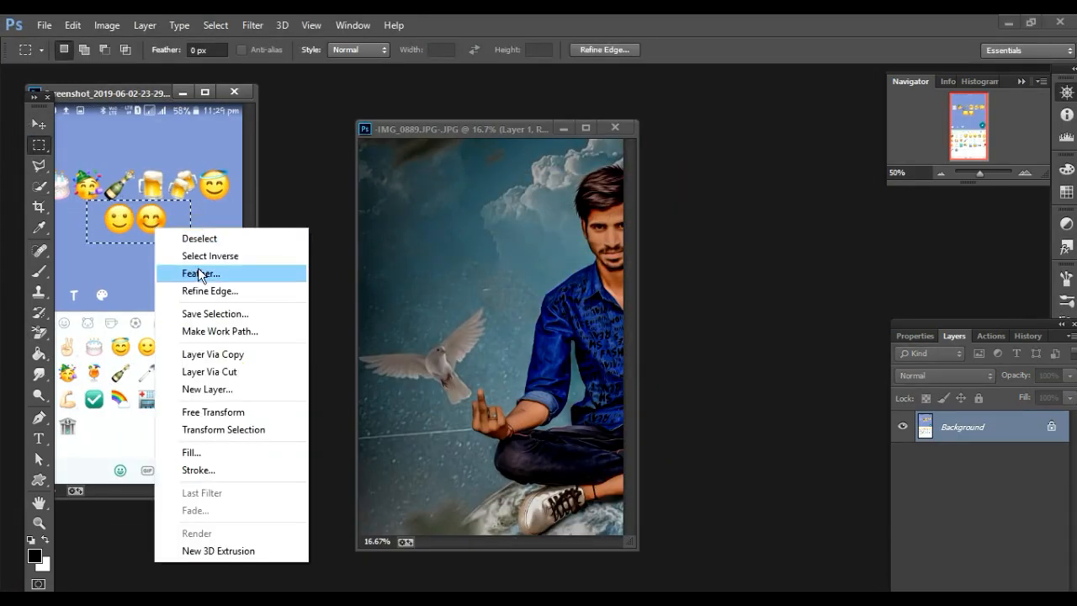
{"action": "left_click", "coordinate": [216, 354]}
{"action": "left_click", "coordinate": [903, 452]}
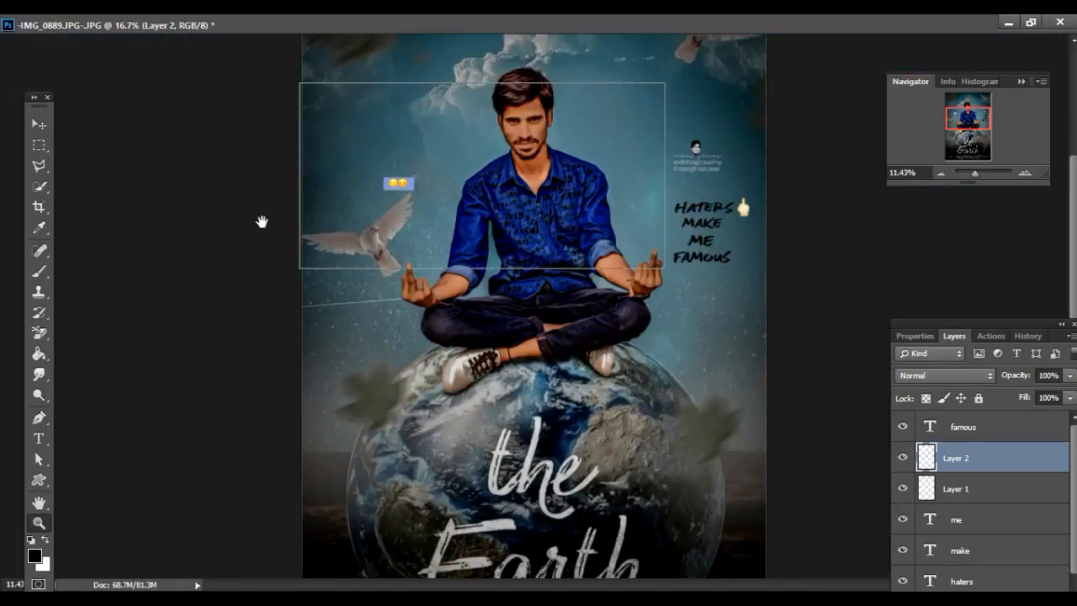
{"action": "key", "text": "ctrl+plus"}
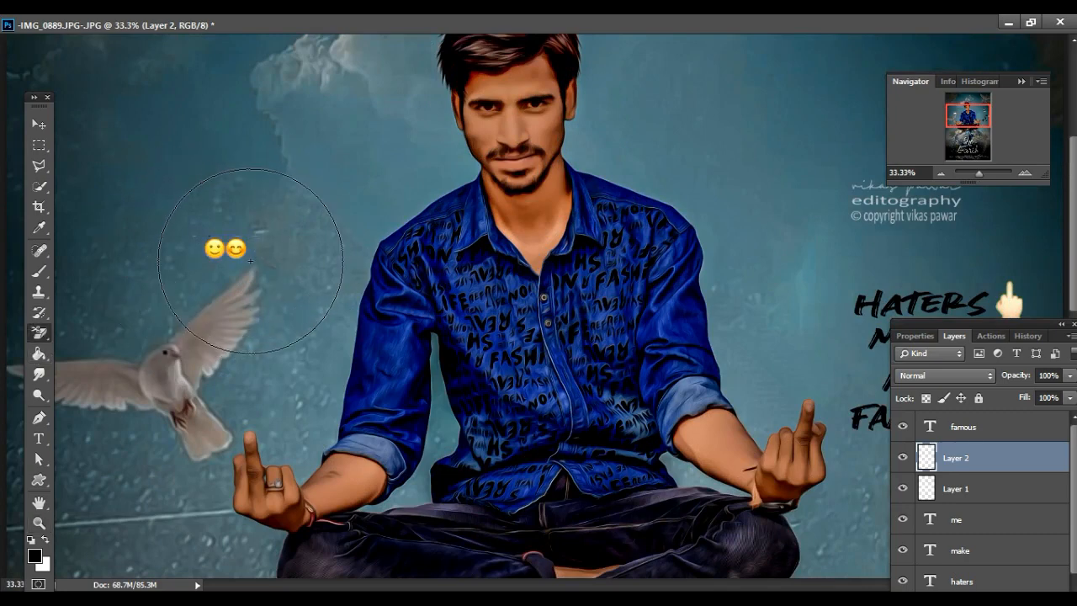
{"action": "scroll", "coordinate": [238, 237], "scroll_direction": "up", "scroll_amount": 2}
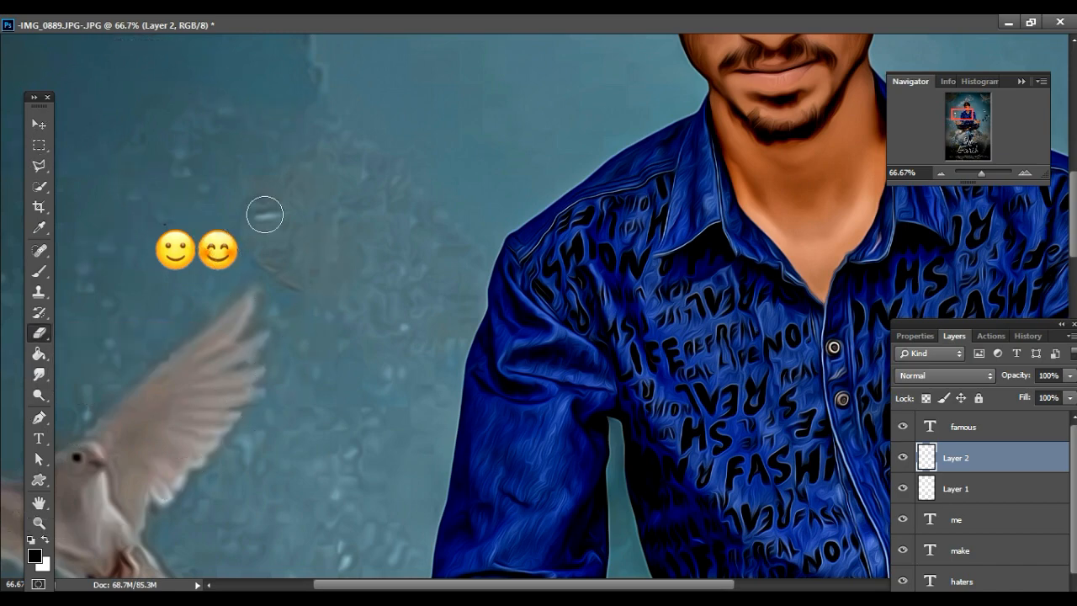
Place a duplicate of the smiley pair below "famous" and move the original pair just right of "me".
{"action": "key", "text": "z"}
{"action": "scroll", "coordinate": [271, 255], "scroll_direction": "down", "scroll_amount": 3}
{"action": "left_click_drag", "start_coordinate": [639, 388], "coordinate": [878, 431]}
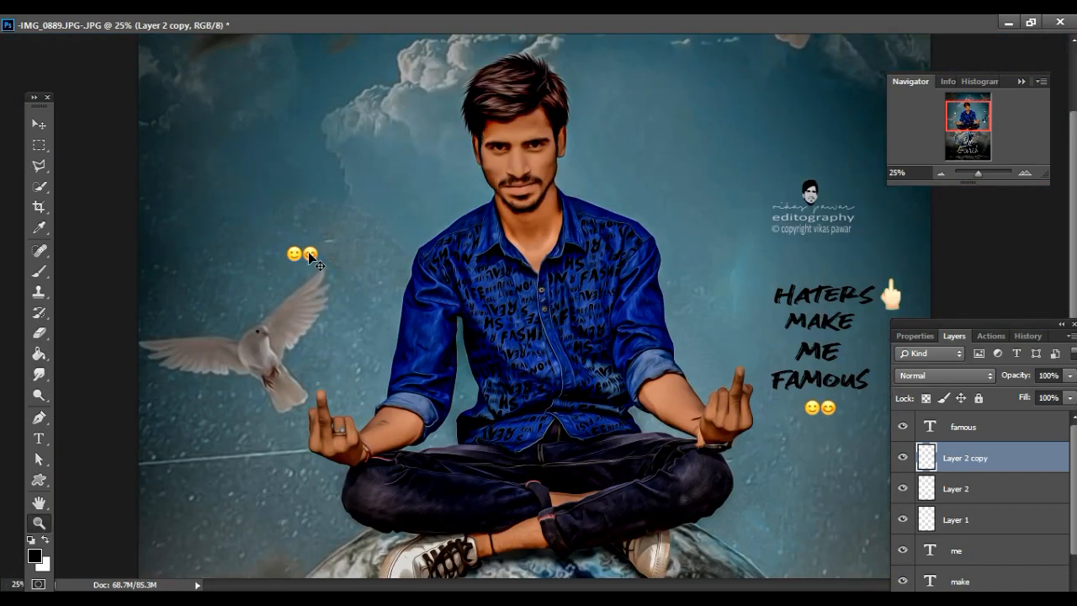
{"action": "left_click", "coordinate": [313, 260], "text": "ctrl"}
{"action": "left_click_drag", "start_coordinate": [314, 260], "coordinate": [873, 357]}
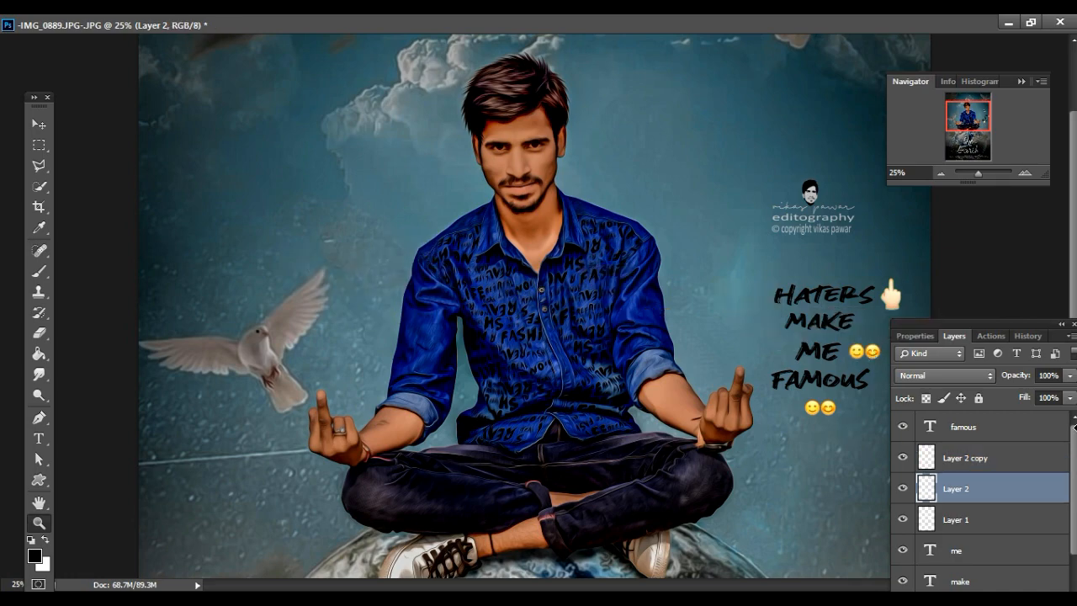
Flatten all text and emoji layers of the poster into the background.
{"action": "scroll", "coordinate": [984, 471], "scroll_direction": "down", "scroll_amount": 2}
{"action": "right_click", "coordinate": [989, 434]}
{"action": "left_click", "coordinate": [723, 499]}
{"action": "left_click", "coordinate": [513, 364], "text": "alt"}
{"action": "left_click", "coordinate": [513, 363], "text": "alt"}
{"action": "left_click", "coordinate": [514, 364], "text": "alt"}
Close the smiley emoji screenshot without saving its changes.
{"action": "left_click", "coordinate": [1031, 22]}
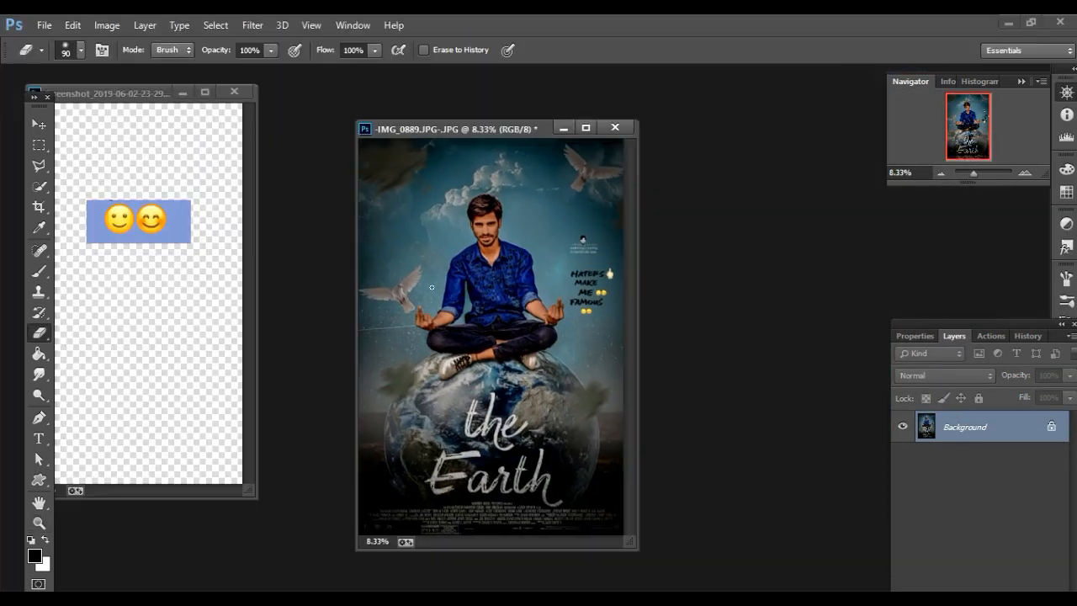
{"action": "left_click", "coordinate": [237, 92]}
{"action": "left_click", "coordinate": [540, 256]}
Save the poster as a new JPEG named -IMG_088933.JPG-.JPG in the my picss folder at quality 12 and close it.
{"action": "key", "text": "ctrl+shift+s"}
{"action": "left_click", "coordinate": [511, 403]}
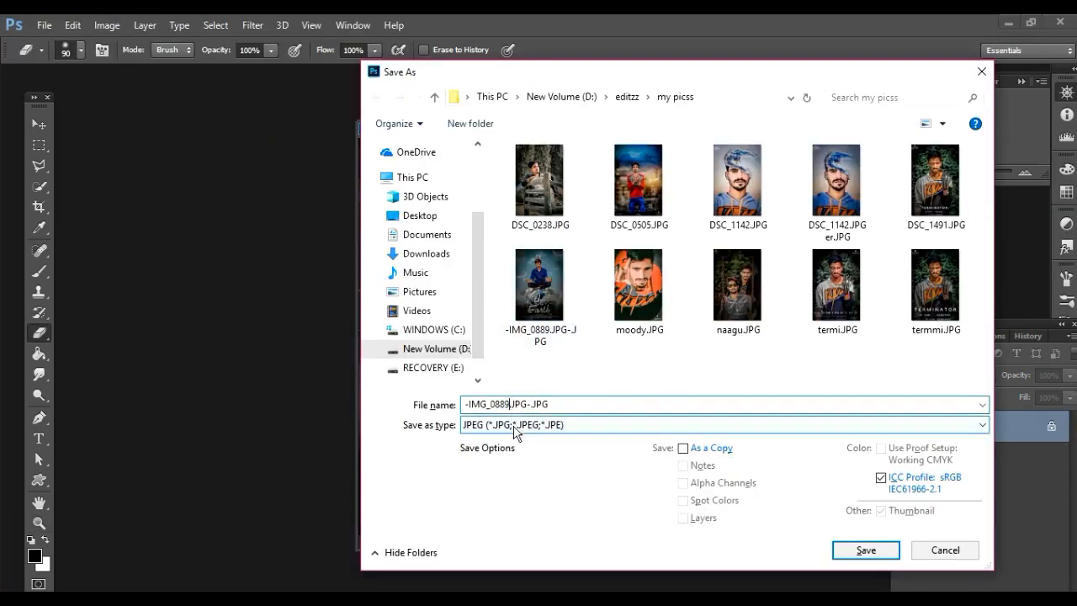
{"action": "type", "text": "33"}
{"action": "key", "text": "Return"}
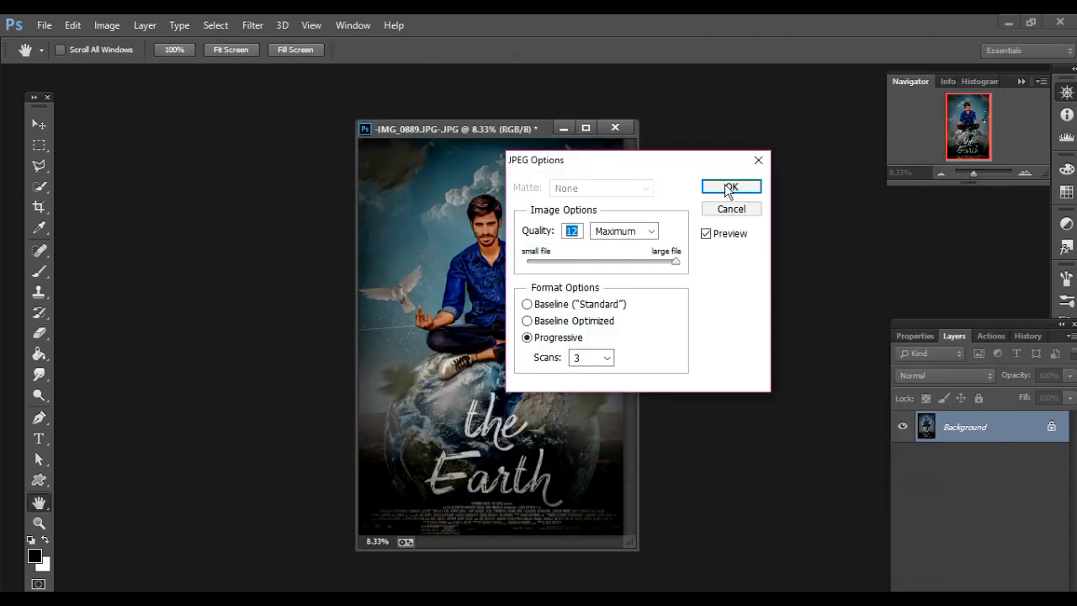
{"action": "left_click", "coordinate": [726, 185]}
{"action": "left_click_drag", "start_coordinate": [356, 122], "coordinate": [294, 109]}
{"action": "left_click", "coordinate": [617, 115]}
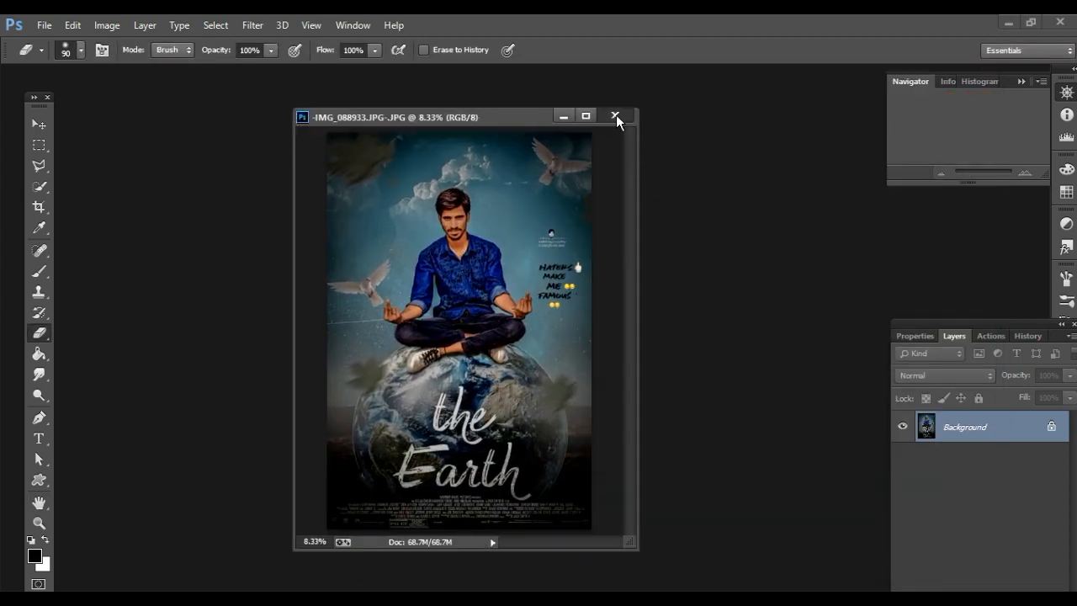